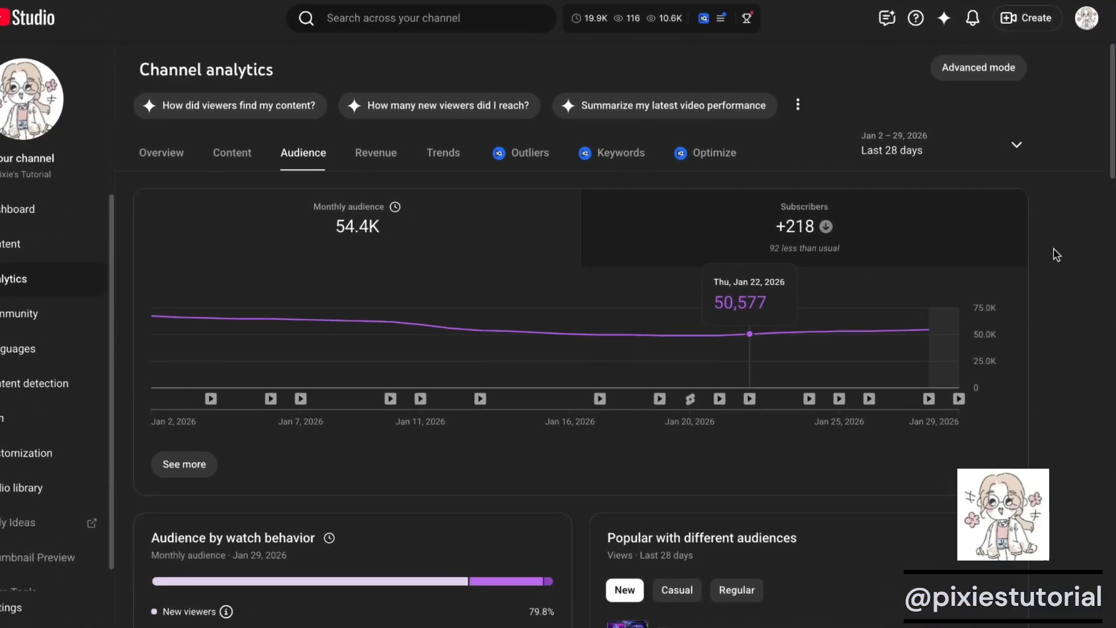
pyautogui.click(860, 242)
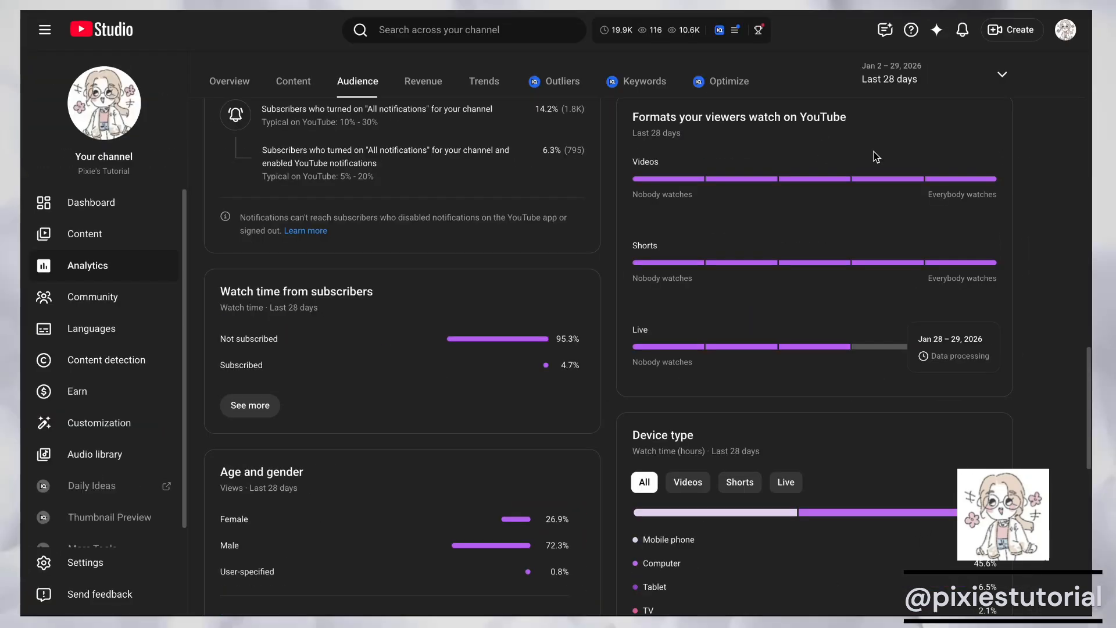
pyautogui.moveTo(568, 370); pyautogui.dragTo(580, 371)
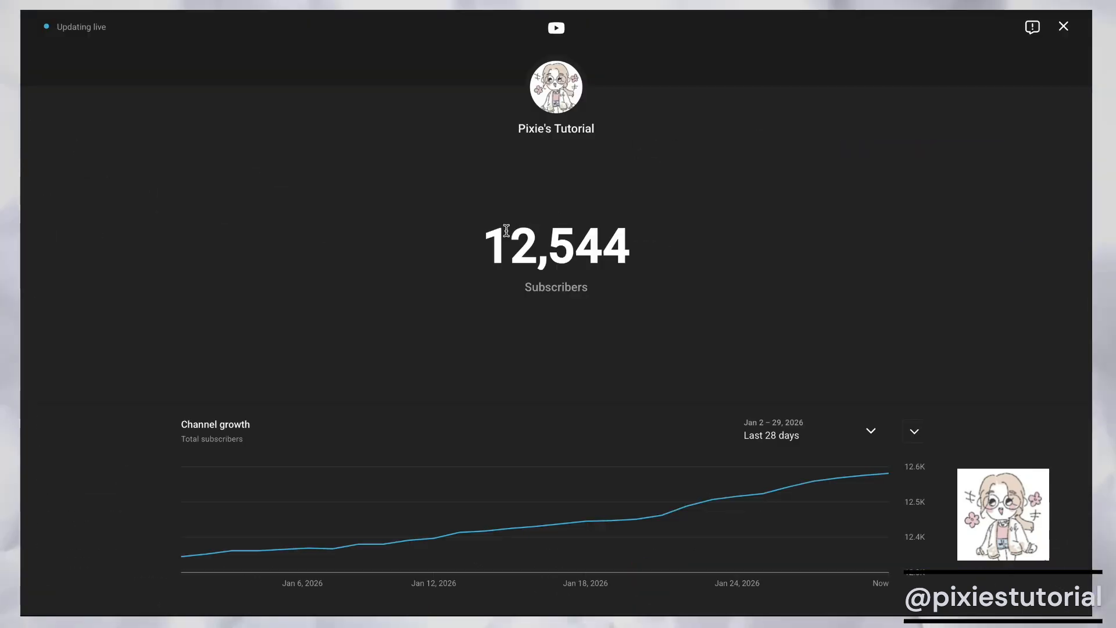
pyautogui.moveTo(487, 241); pyautogui.dragTo(633, 246)
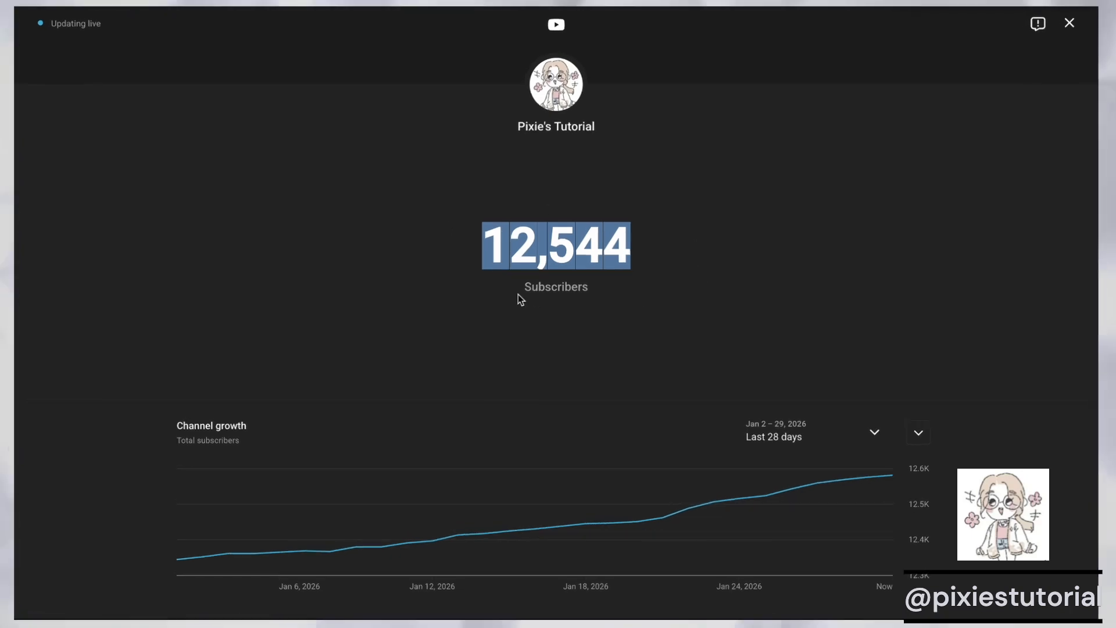
pyautogui.click(778, 253)
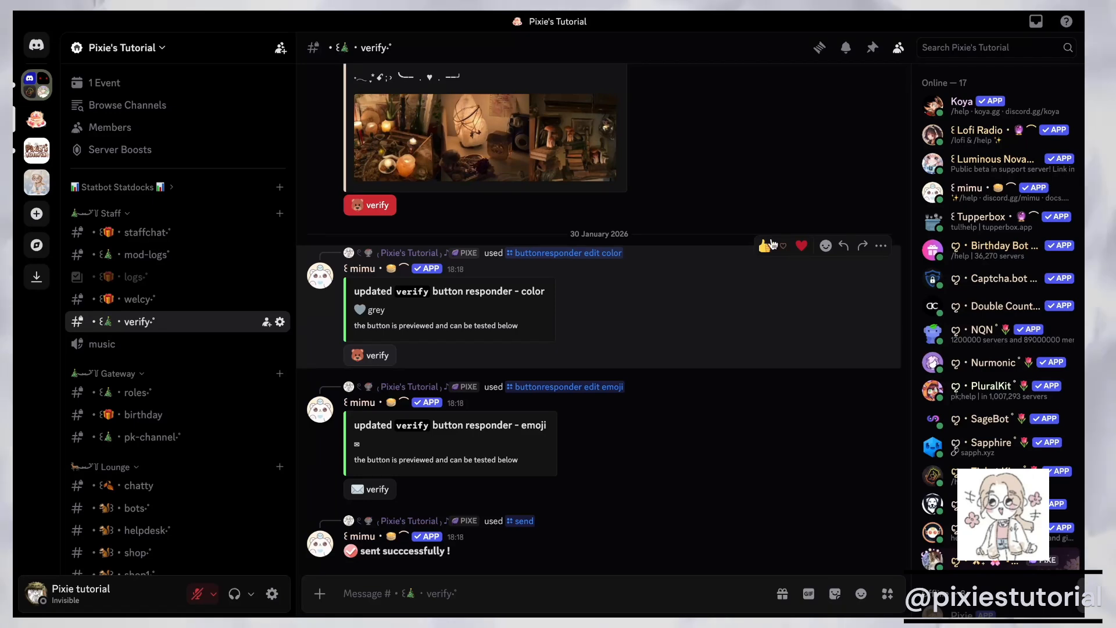
# Post a message in the Discord verify channel mentioning the mimu, Sapphire and Captcha.bot bots
pyautogui.click(667, 593)
pyautogui.write('@')
pyautogui.press('Tab')
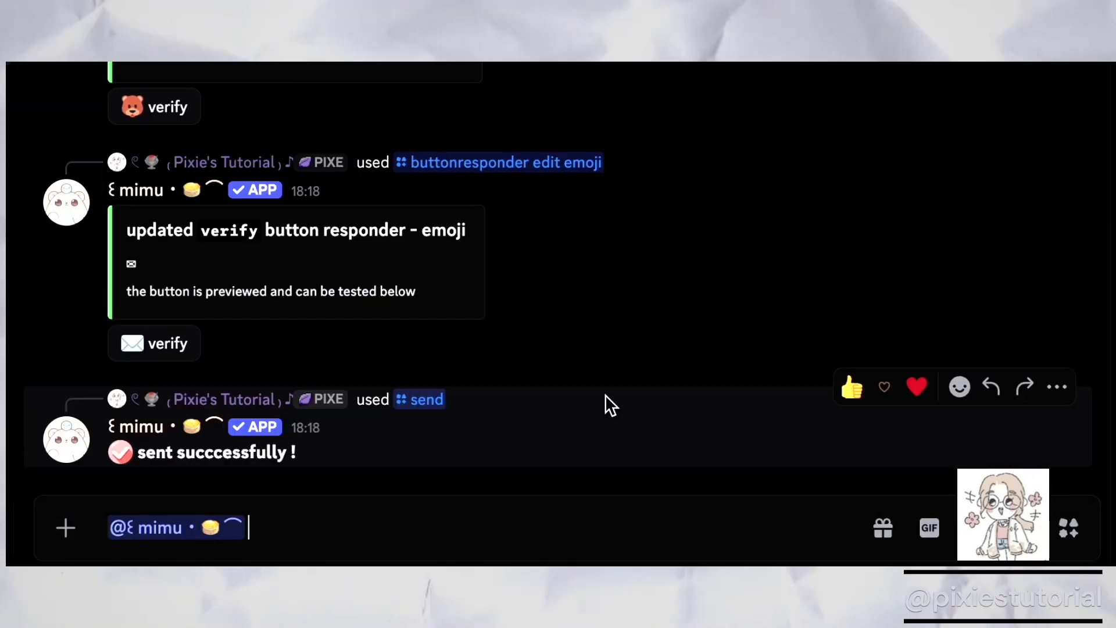
pyautogui.write('@sapp')
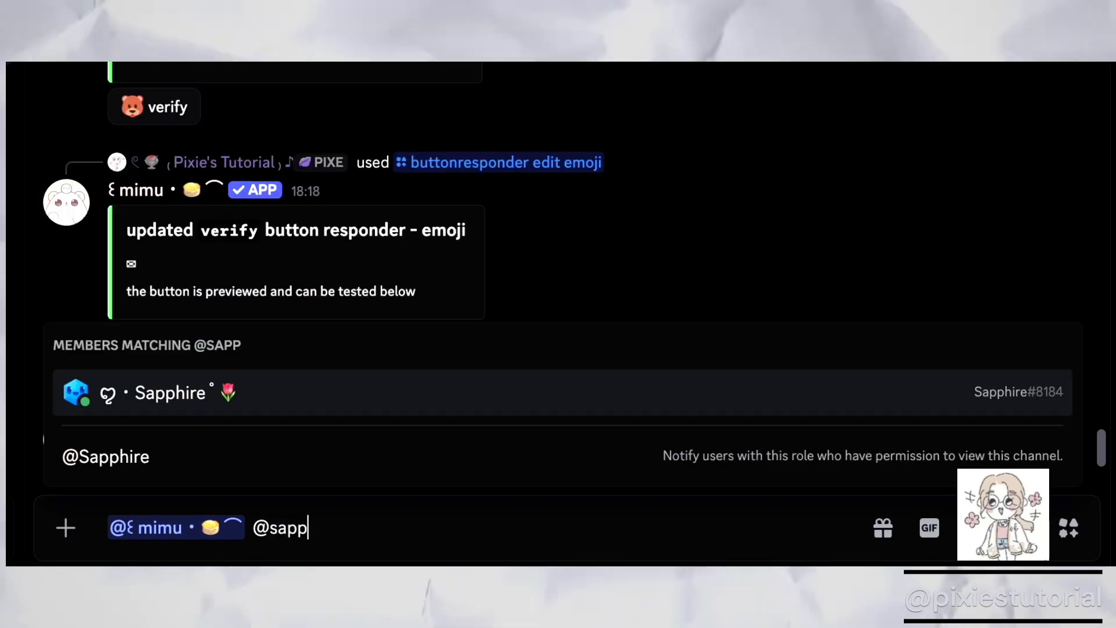
pyautogui.click(648, 378)
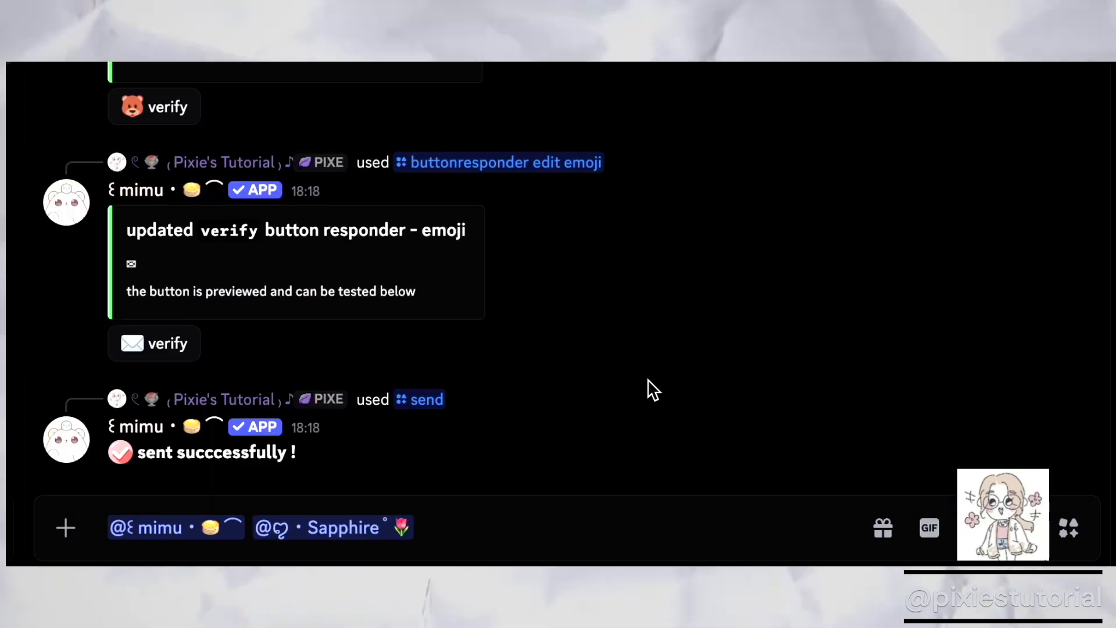
pyautogui.write('@cap')
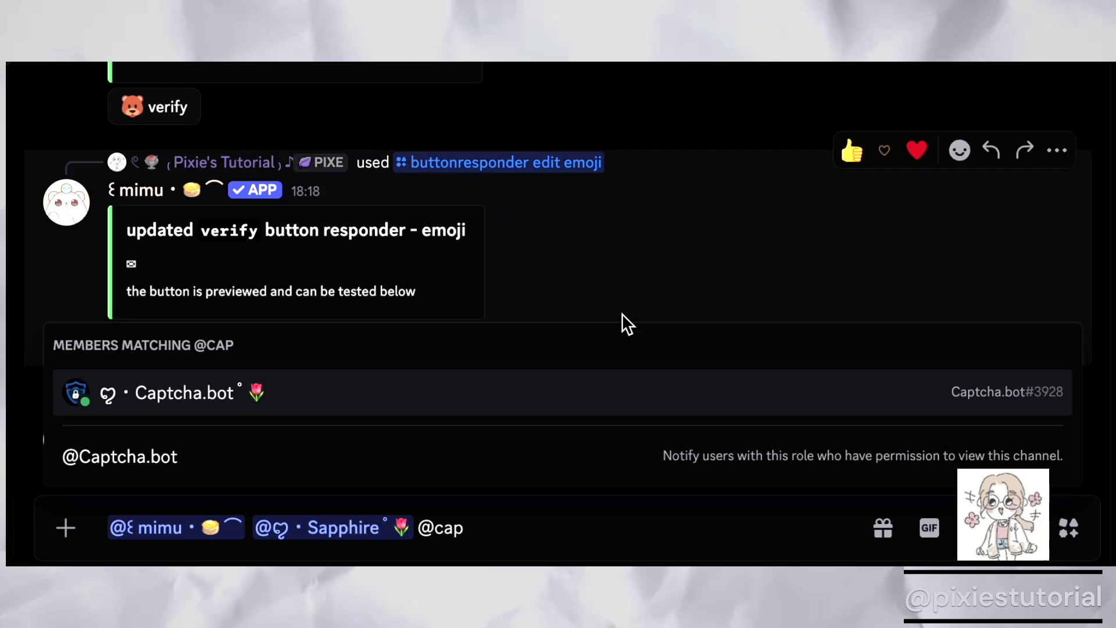
pyautogui.click(616, 391)
pyautogui.press('Return')
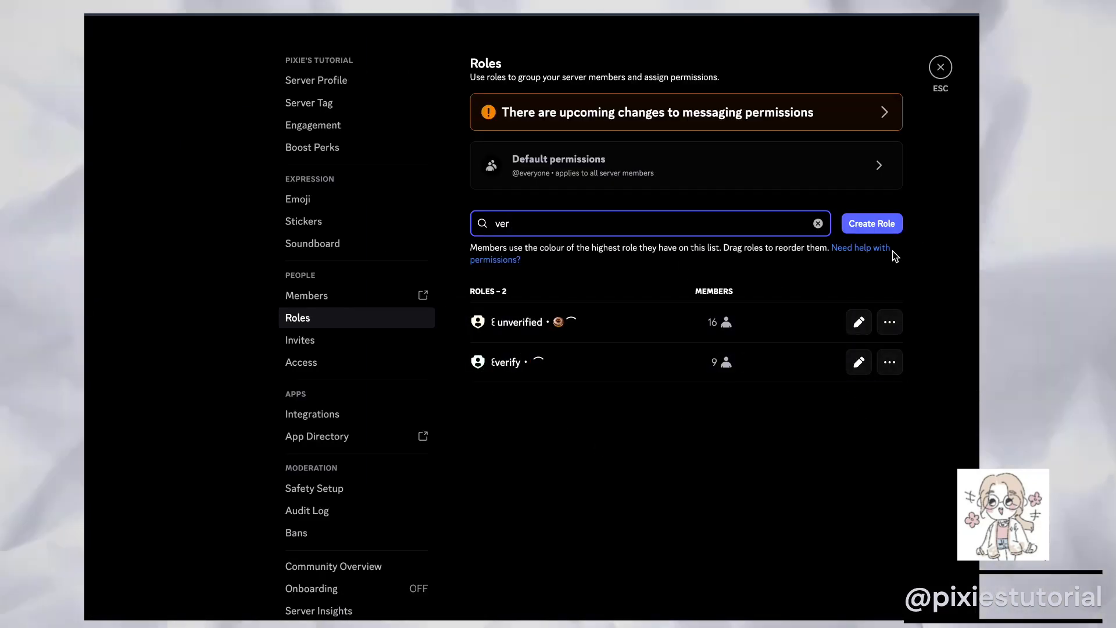
# Leave the server's role settings, generate a new server invite link that assigns the unverified role, and copy it
pyautogui.click(940, 69)
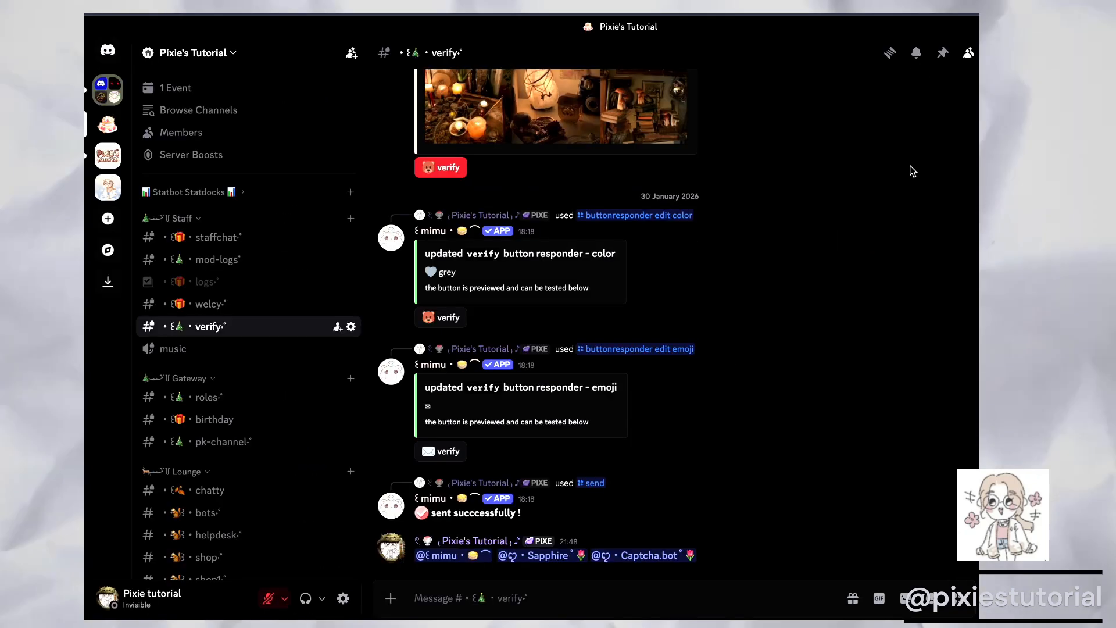
pyautogui.click(206, 54)
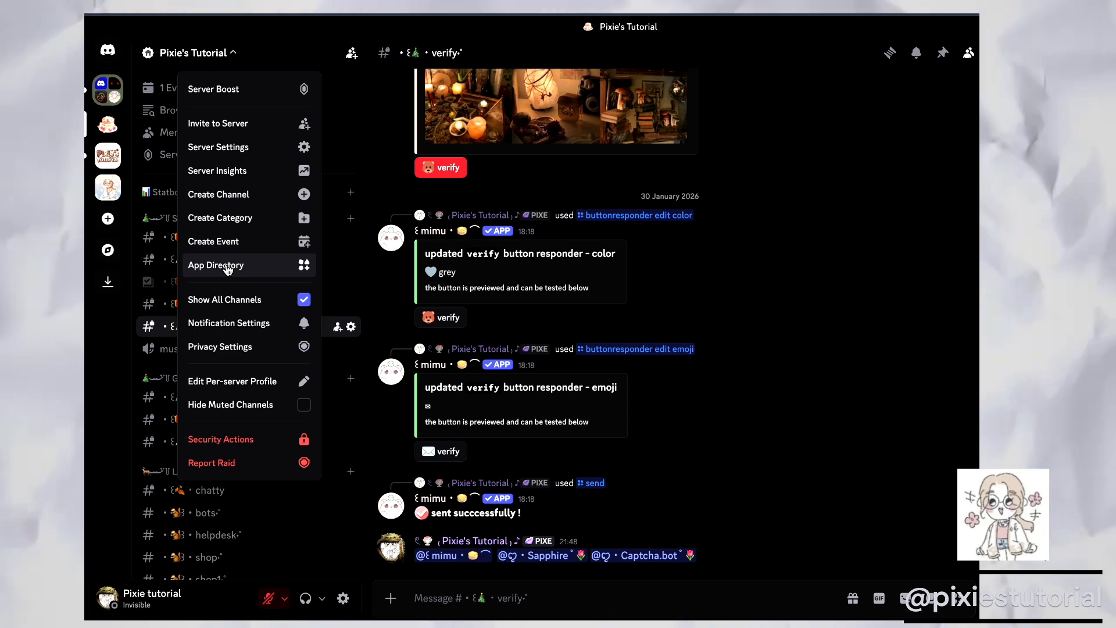
pyautogui.click(239, 123)
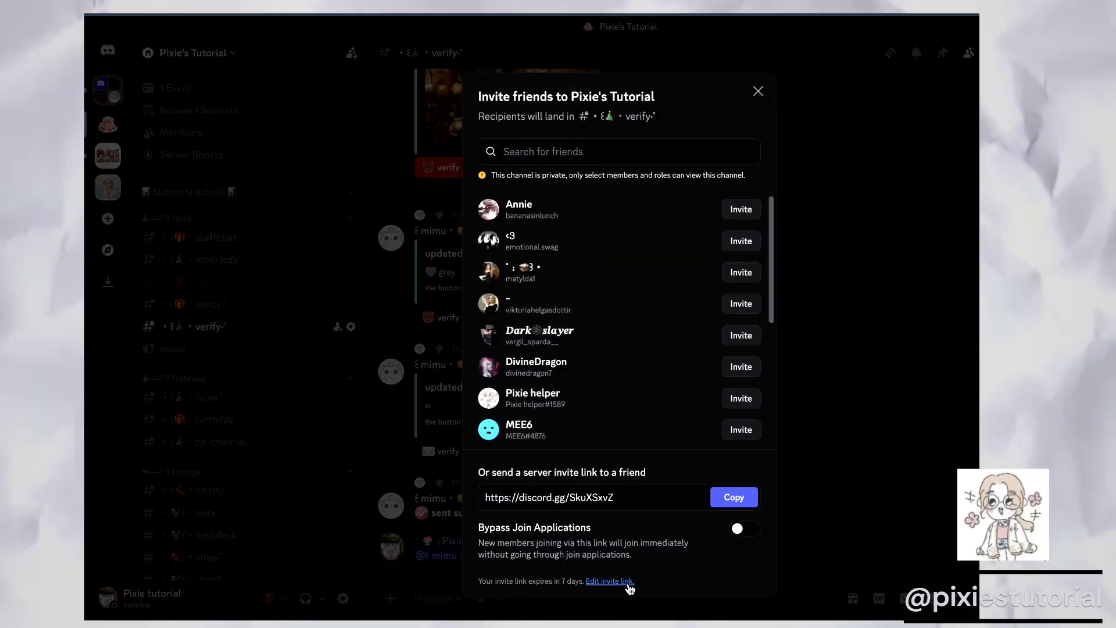
pyautogui.click(609, 580)
pyautogui.click(536, 396)
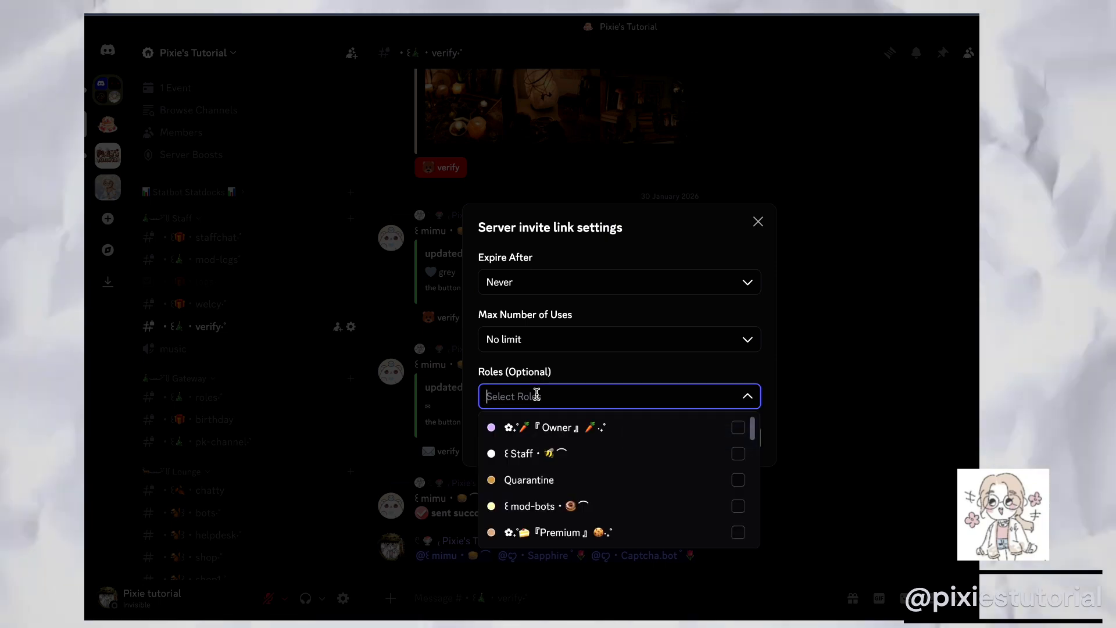
pyautogui.write('unv')
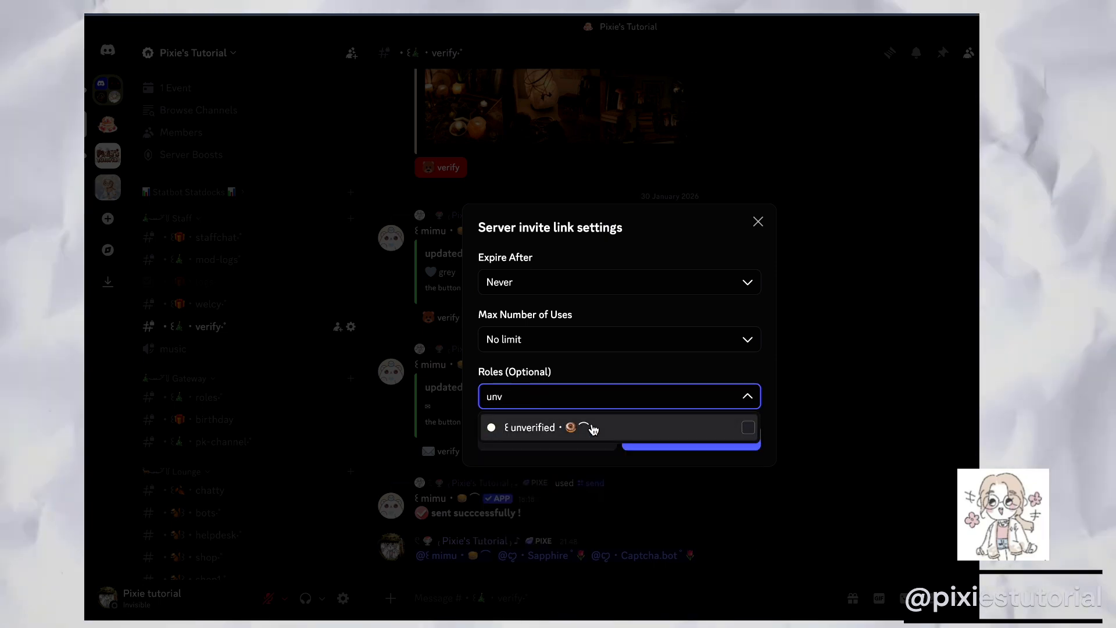
pyautogui.click(593, 429)
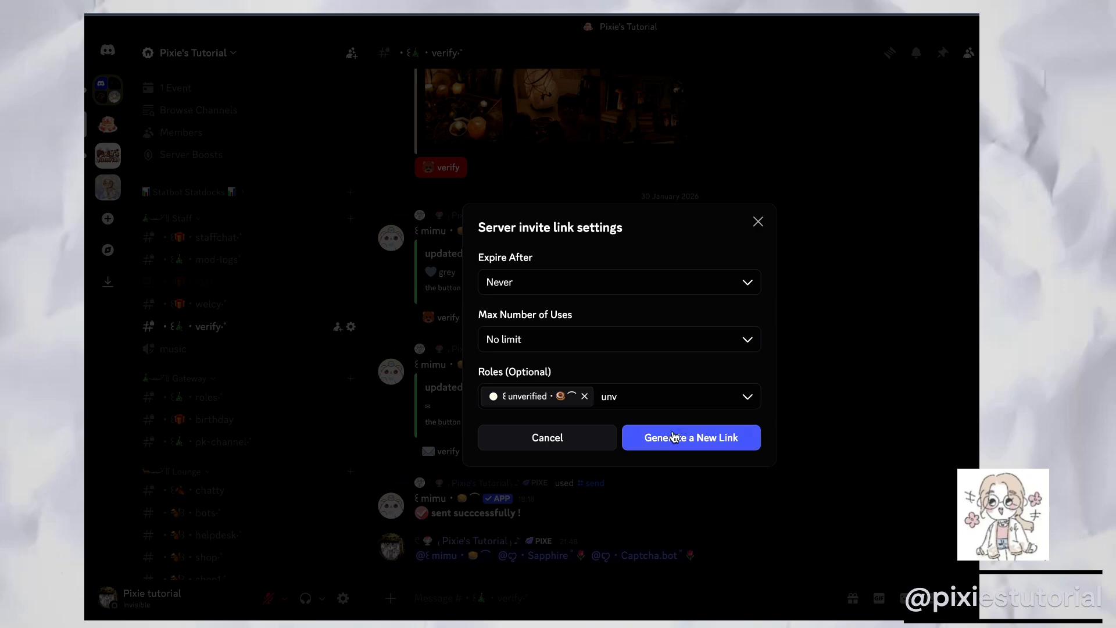
pyautogui.click(675, 438)
pyautogui.click(731, 498)
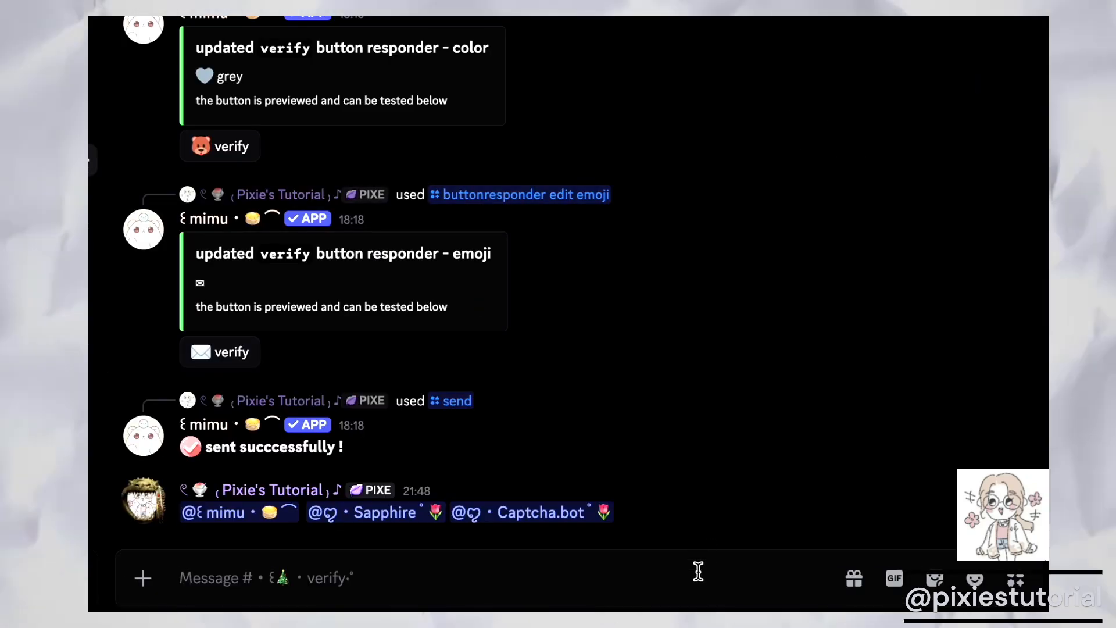
# Create a mimu embed named verify with the /embed create command
pyautogui.click(697, 573)
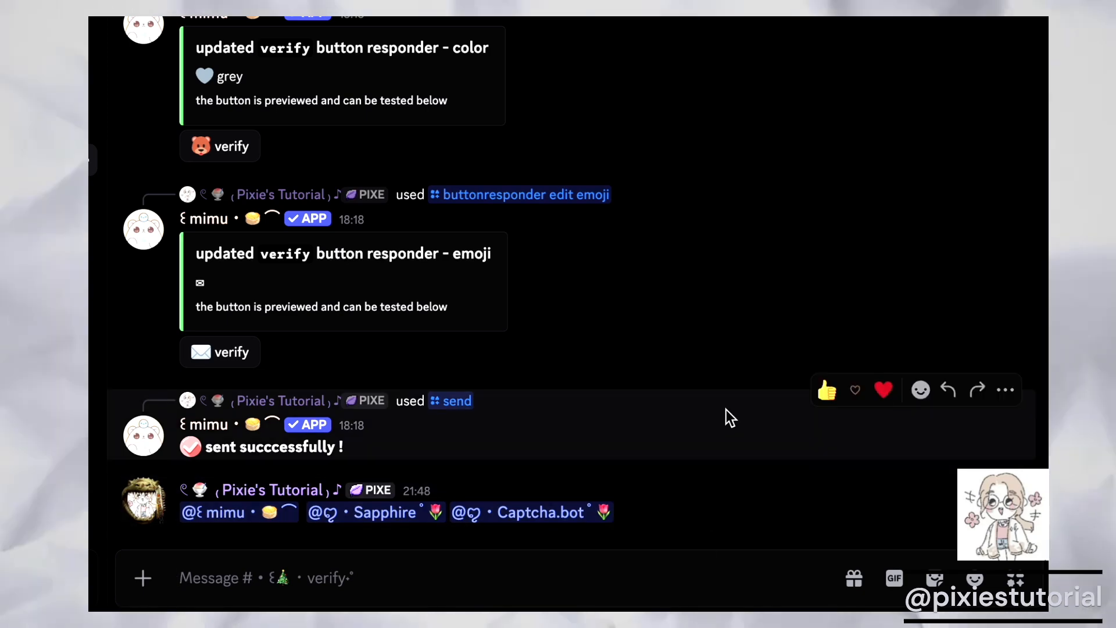
pyautogui.write('/embed')
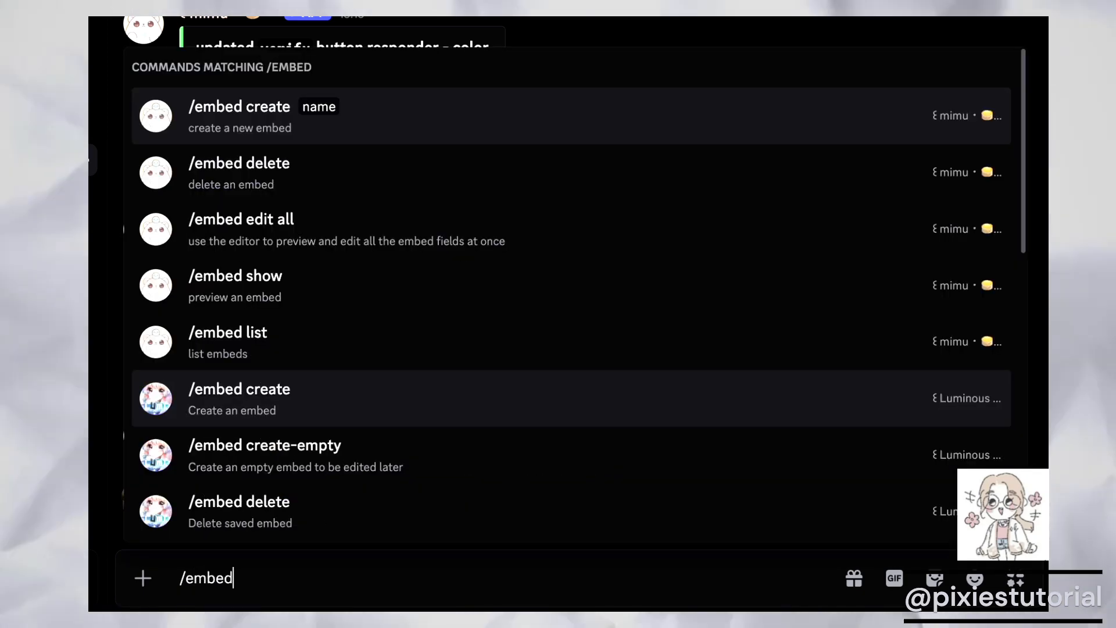
pyautogui.click(737, 134)
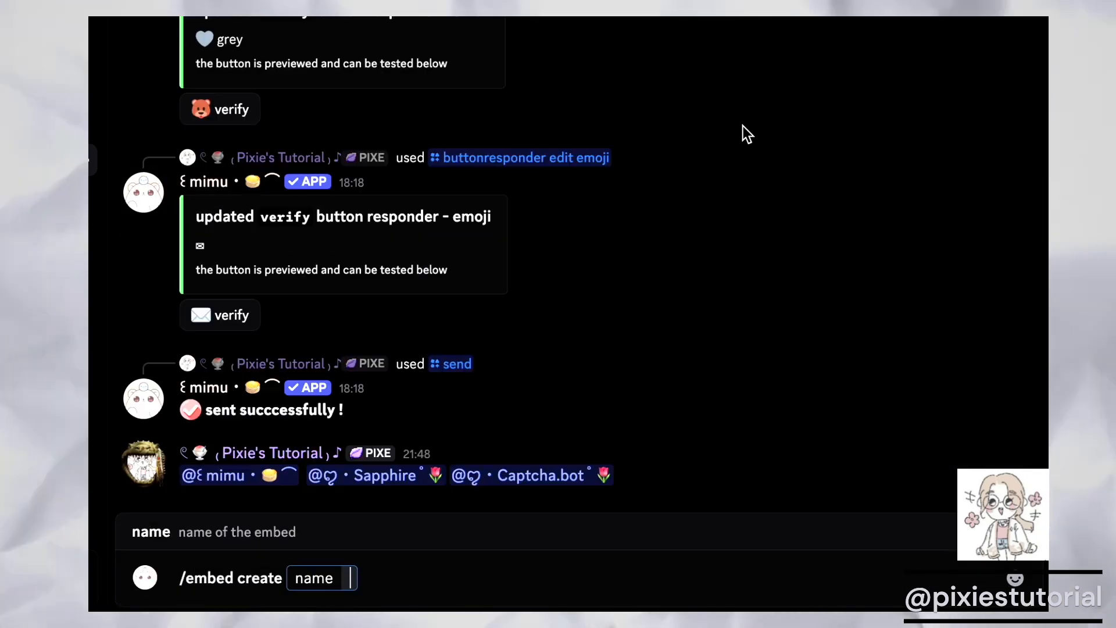
pyautogui.write('verify')
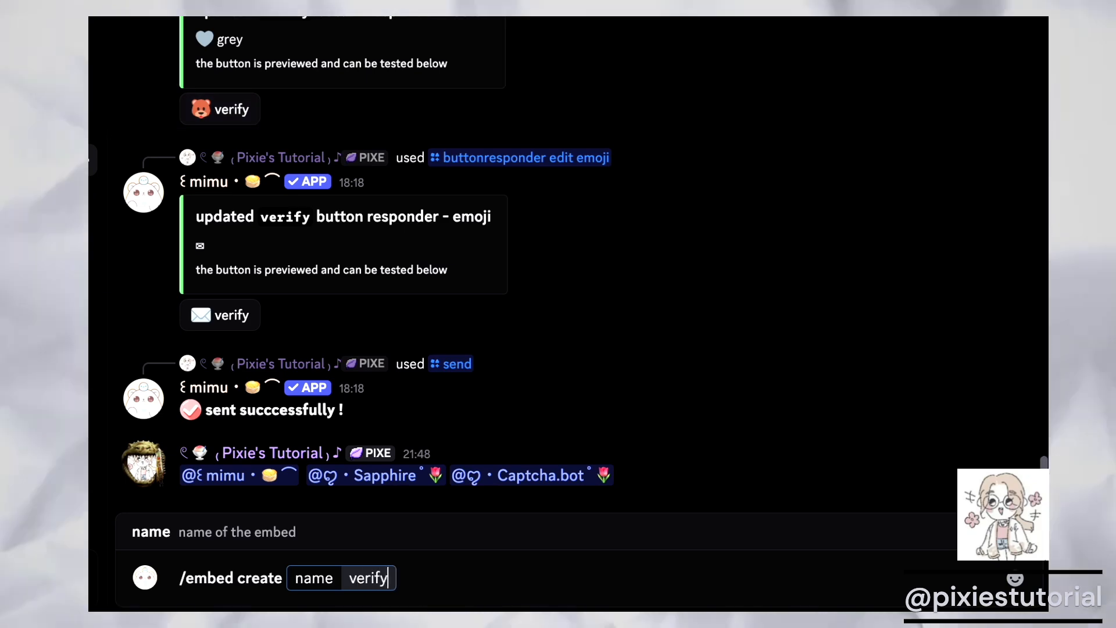
pyautogui.press('Return')
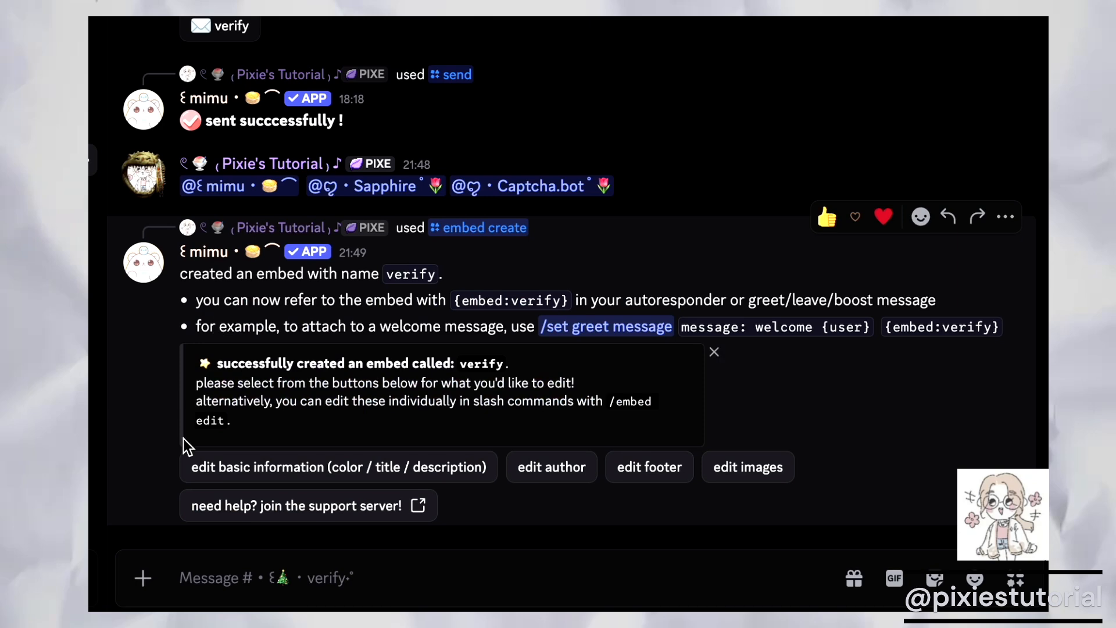
# Edit the verify embed's basic information and set its title to "Would you like to verify??" with cloud and symbol decorations
pyautogui.click(291, 467)
pyautogui.click(407, 325)
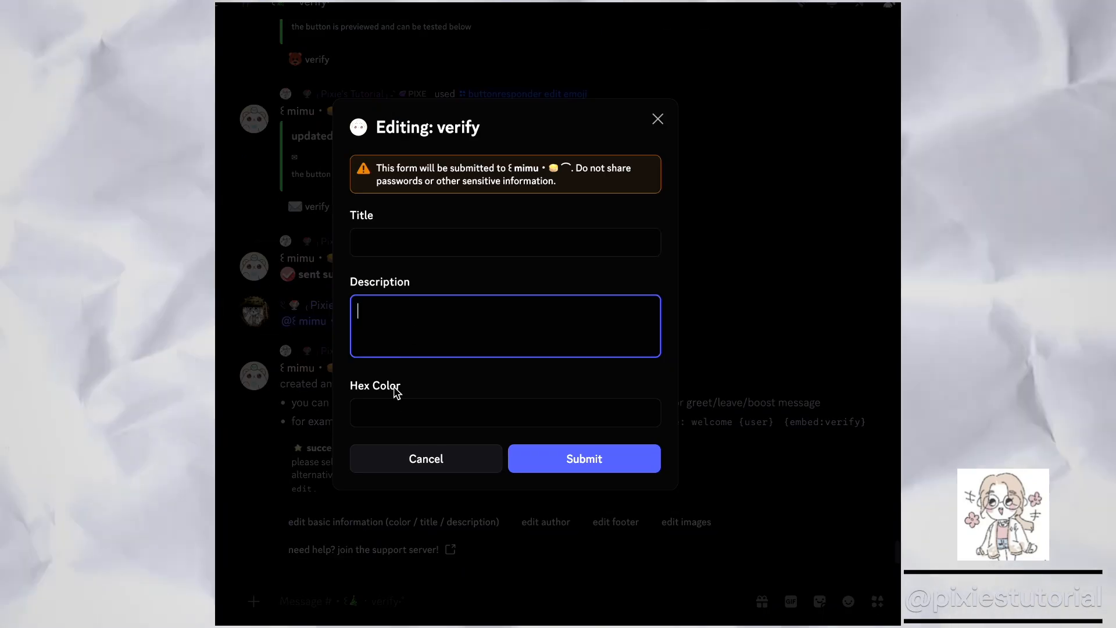
pyautogui.click(383, 244)
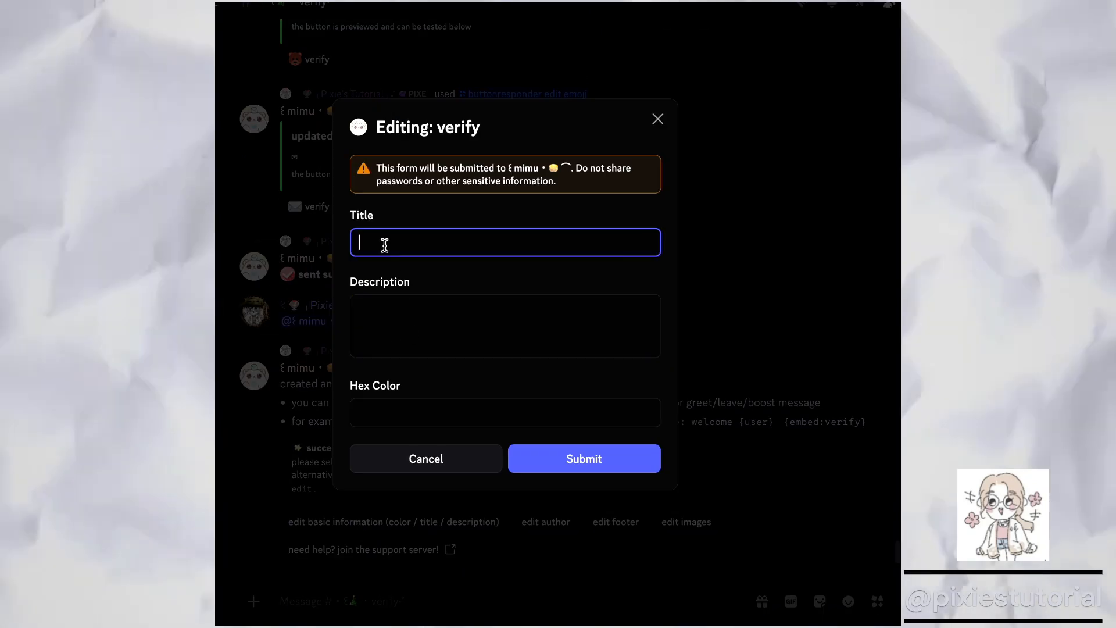
pyautogui.write('. ☁ Would you like to verify?? ୨ . . ୧')
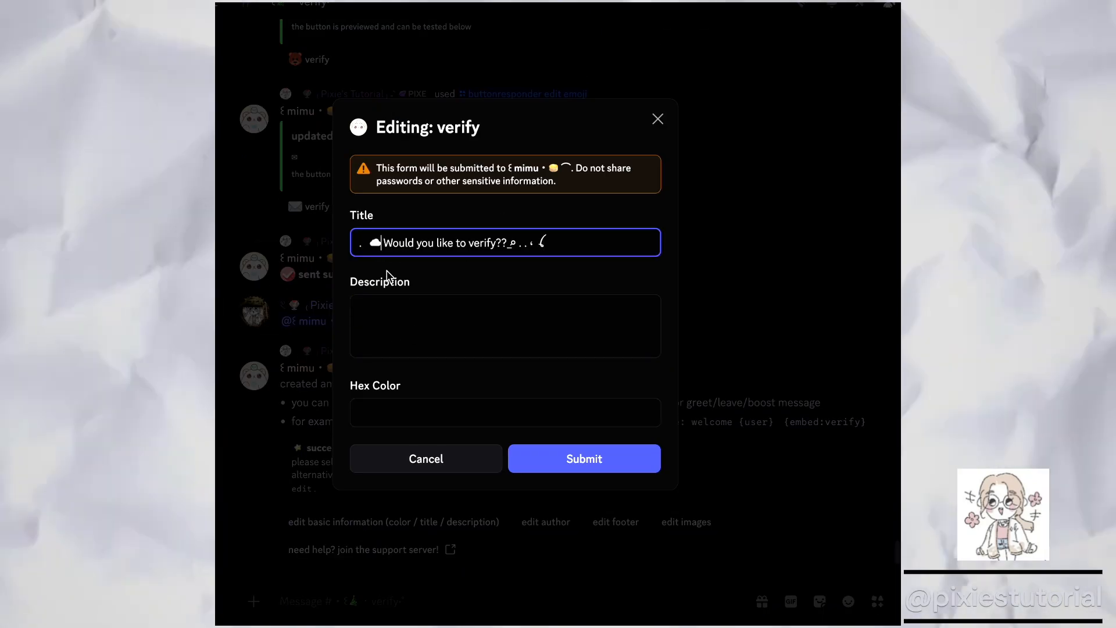
# Paste the decorated description "React to the reactant below to verify", "thank you for verifying!", set the hex color to f3fcff, and submit
pyautogui.click(421, 312)
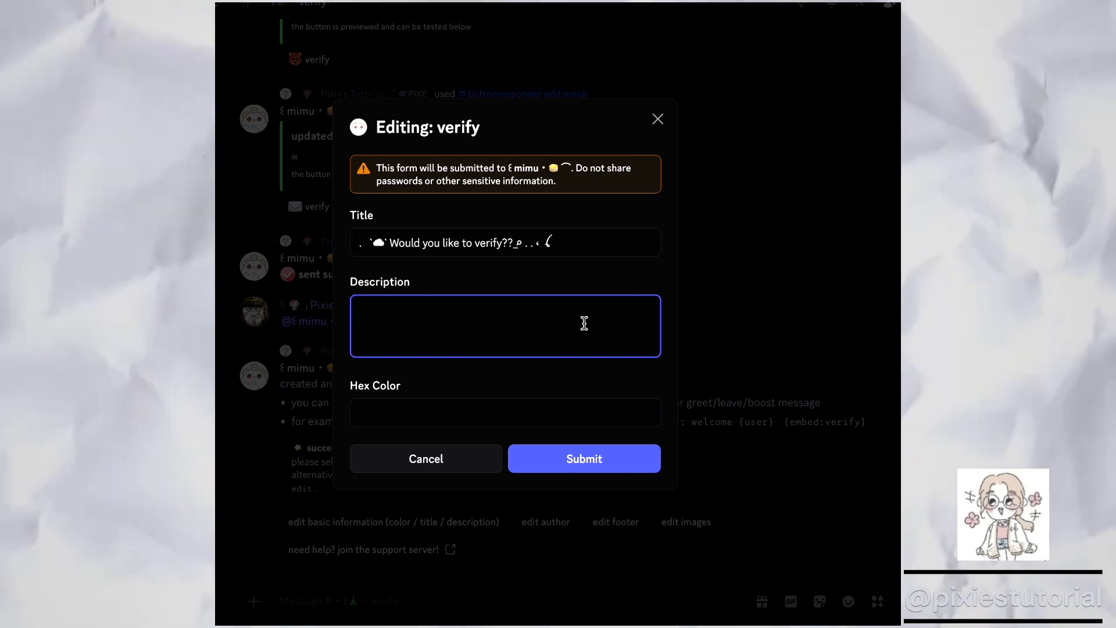
pyautogui.hotkey('ctrl', 'v')
pyautogui.moveTo(355, 283); pyautogui.dragTo(511, 381)
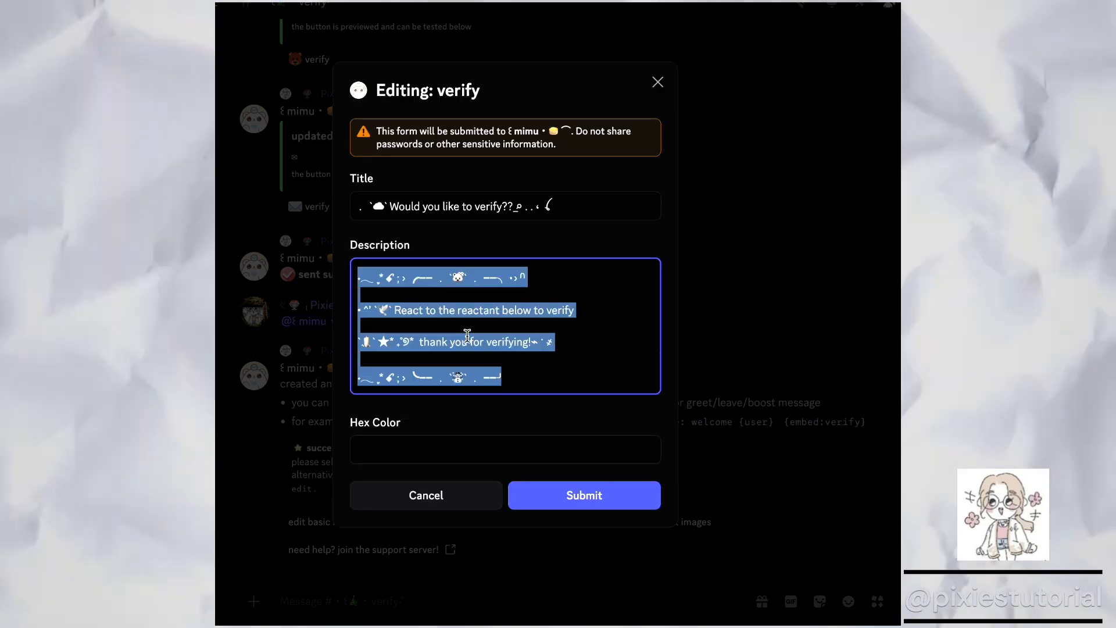
pyautogui.click(593, 342)
pyautogui.click(551, 449)
pyautogui.write('fdb1ff')
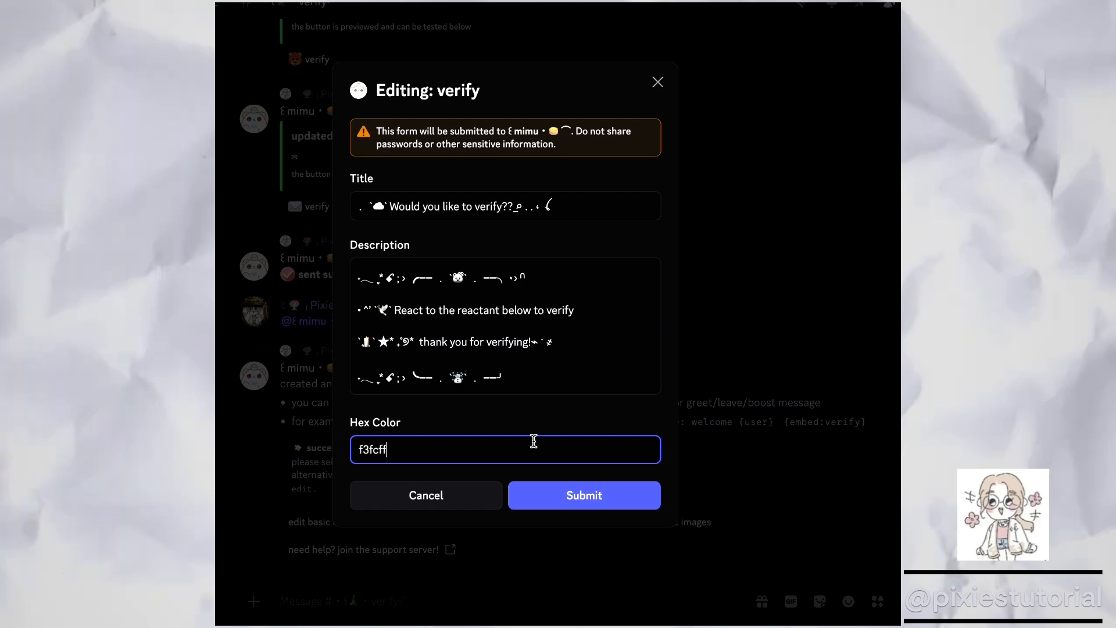
pyautogui.click(553, 501)
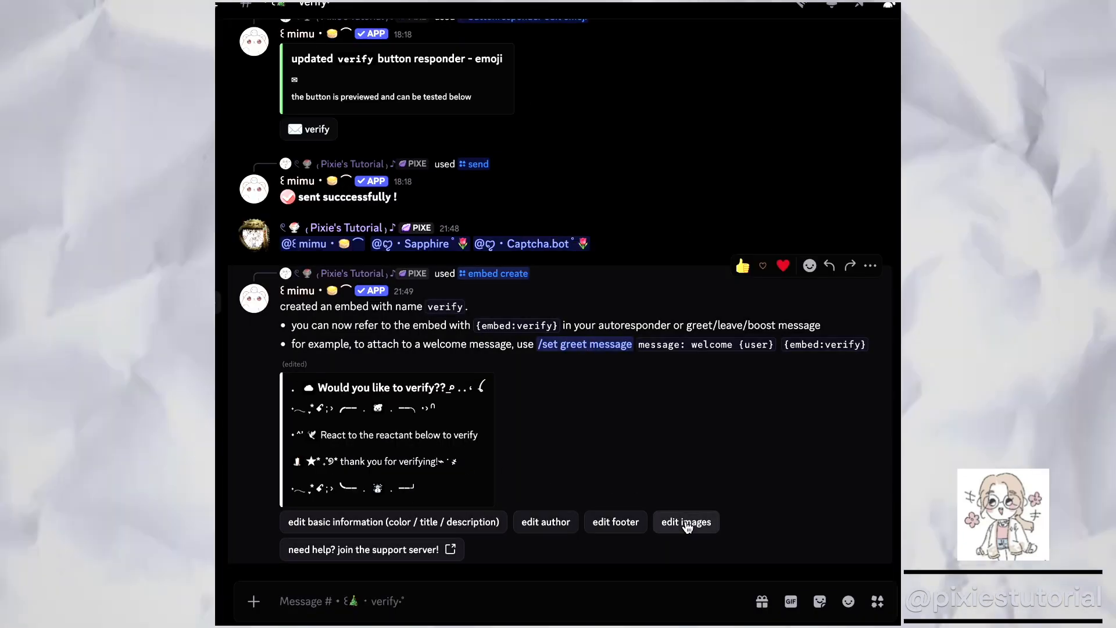
# Paste the main image link and the thumbnail link into the verify embed's images form and submit it
pyautogui.click(686, 523)
pyautogui.click(519, 297)
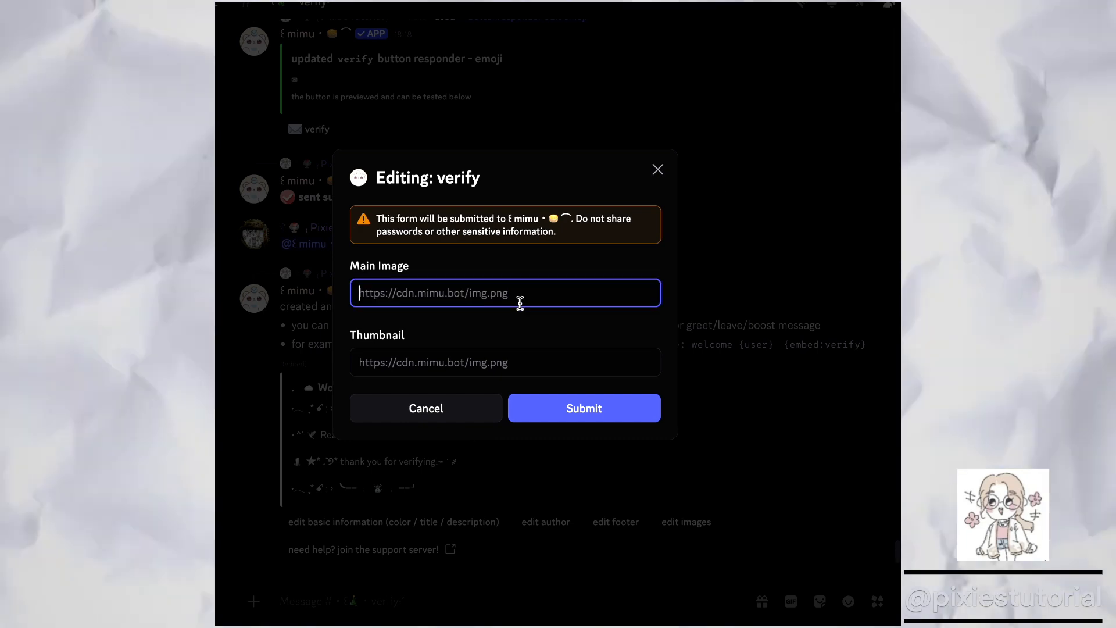
pyautogui.hotkey('ctrl', 'v')
pyautogui.click(610, 366)
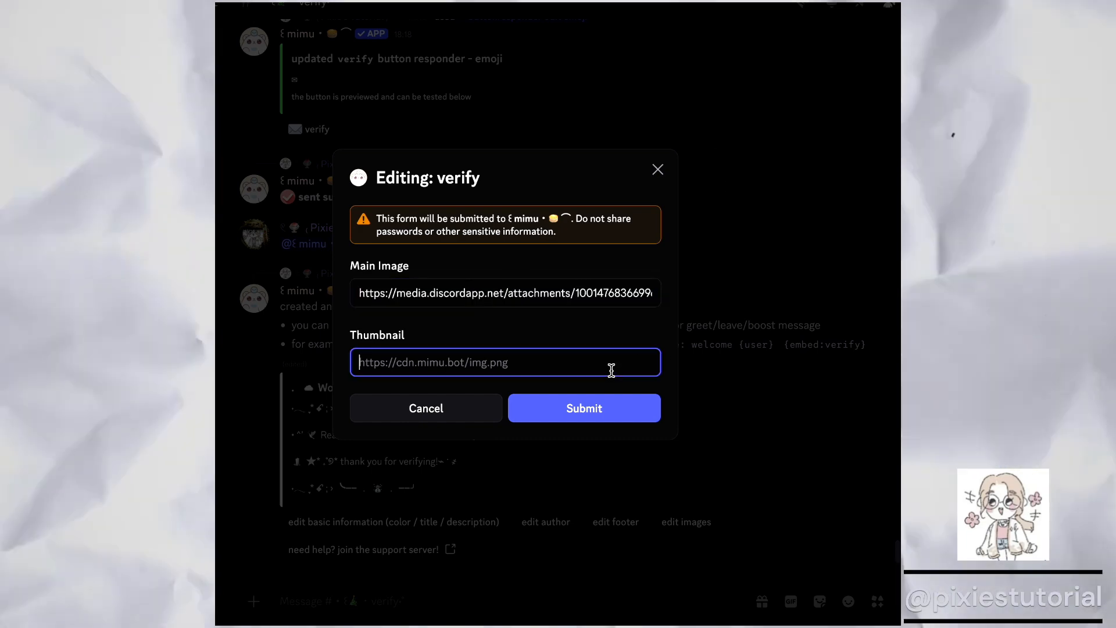
pyautogui.hotkey('ctrl', 'v')
pyautogui.click(618, 407)
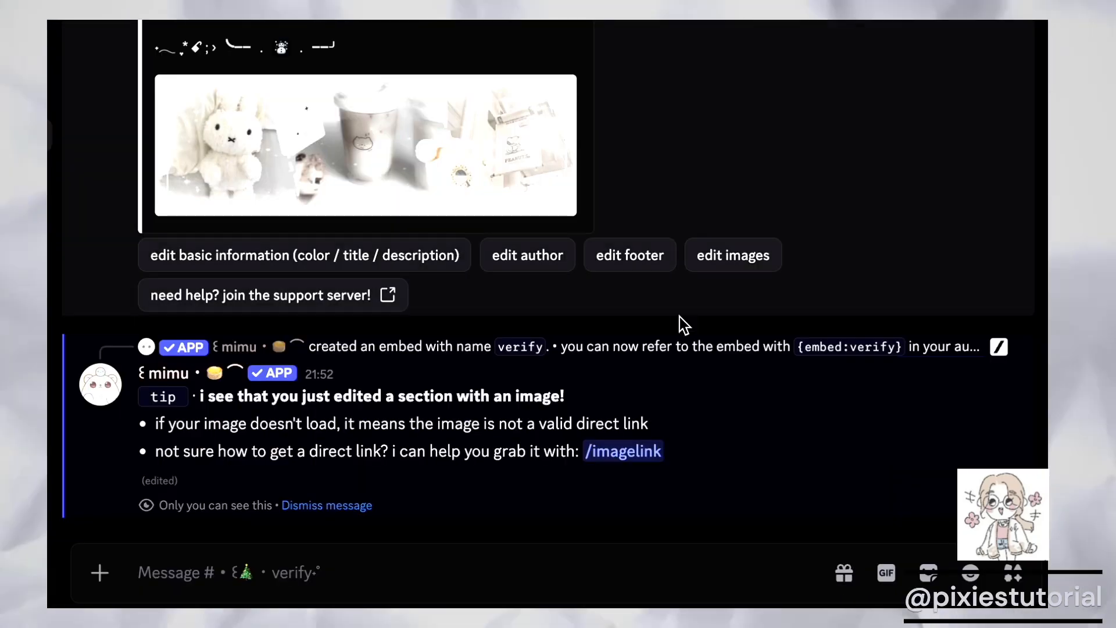
# Start a /buttonresponder add command named verify, with a reply that uses addrole for the verify role and removerole for the unverified role
pyautogui.write('/button')
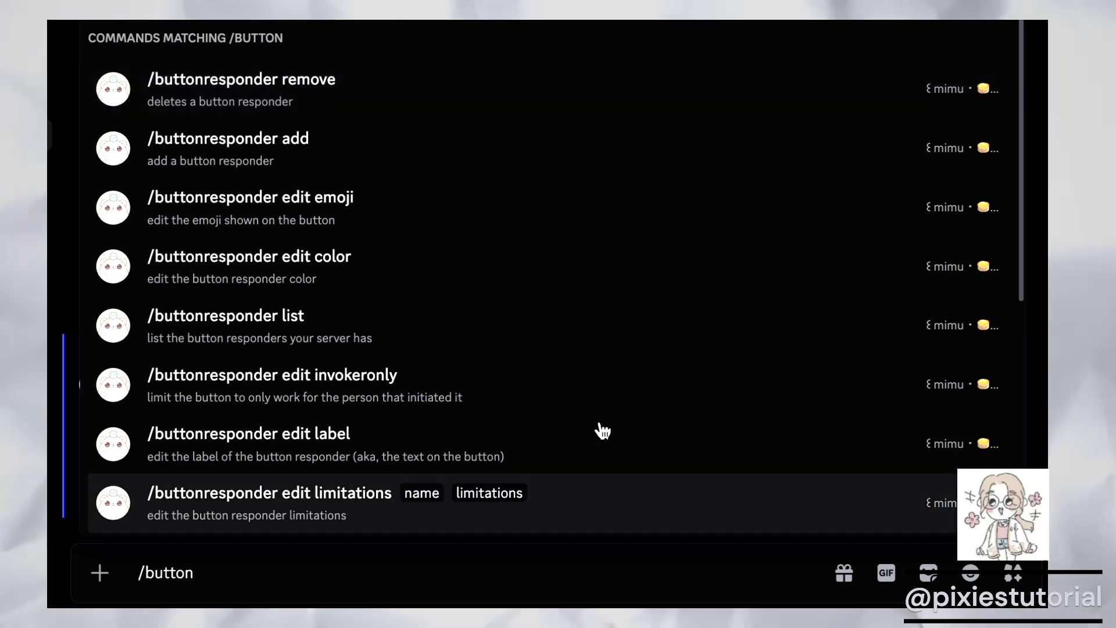
pyautogui.click(465, 158)
pyautogui.write('verify')
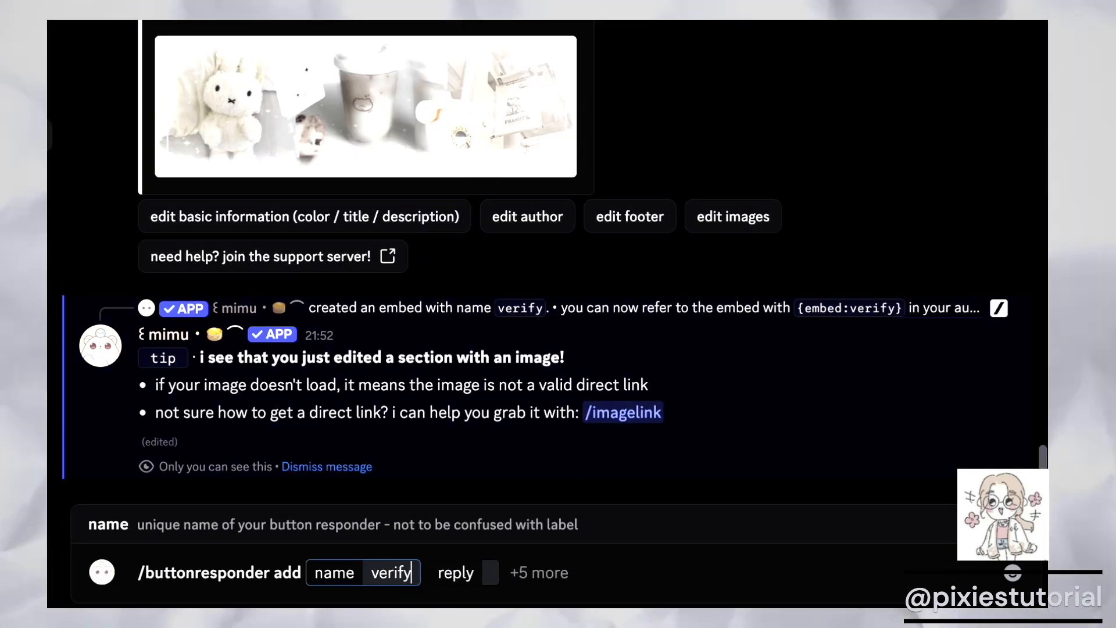
pyautogui.click(503, 572)
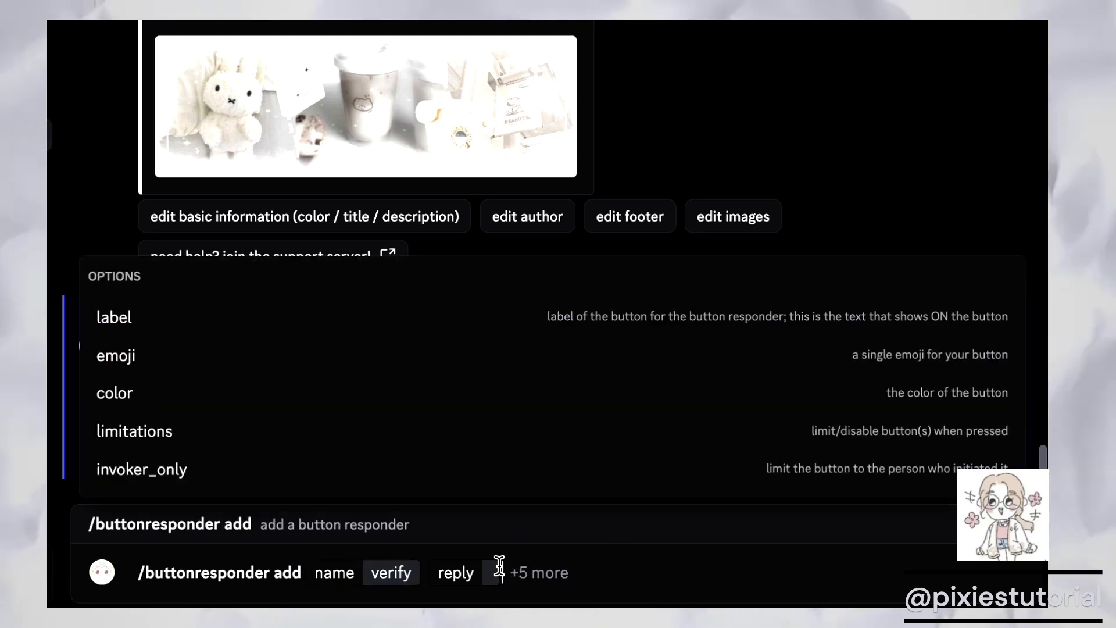
pyautogui.write('{addrole: @ℇverify • ⌒ }{removerole: @ℇ unverified • 🍩⌒}')
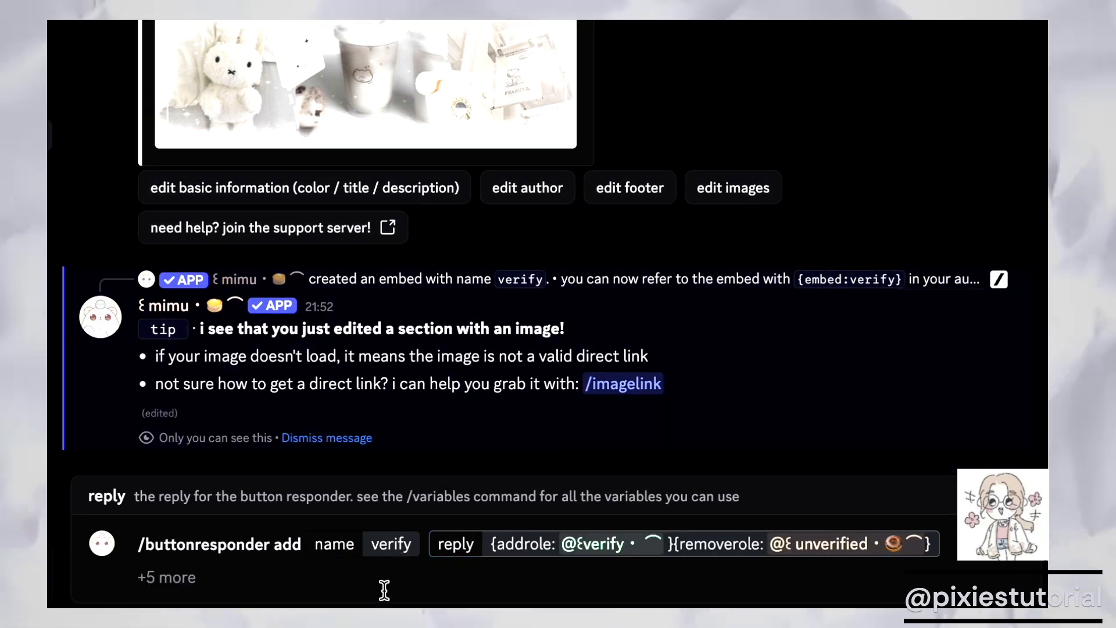
# Give the button responder the label verify and the envelope emoji
pyautogui.click(384, 589)
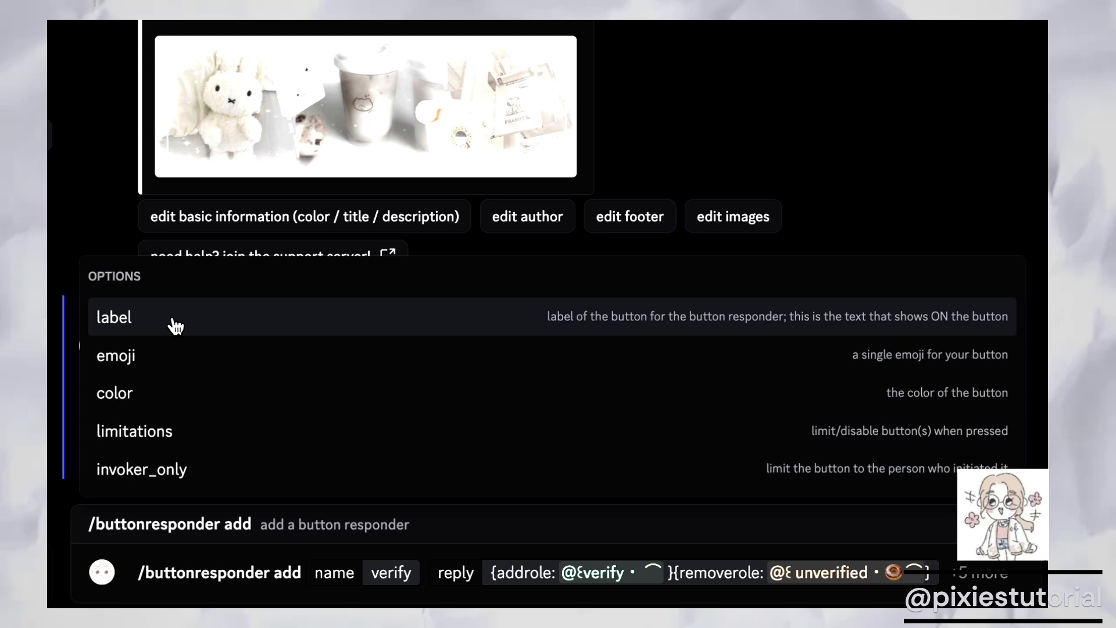
pyautogui.click(175, 326)
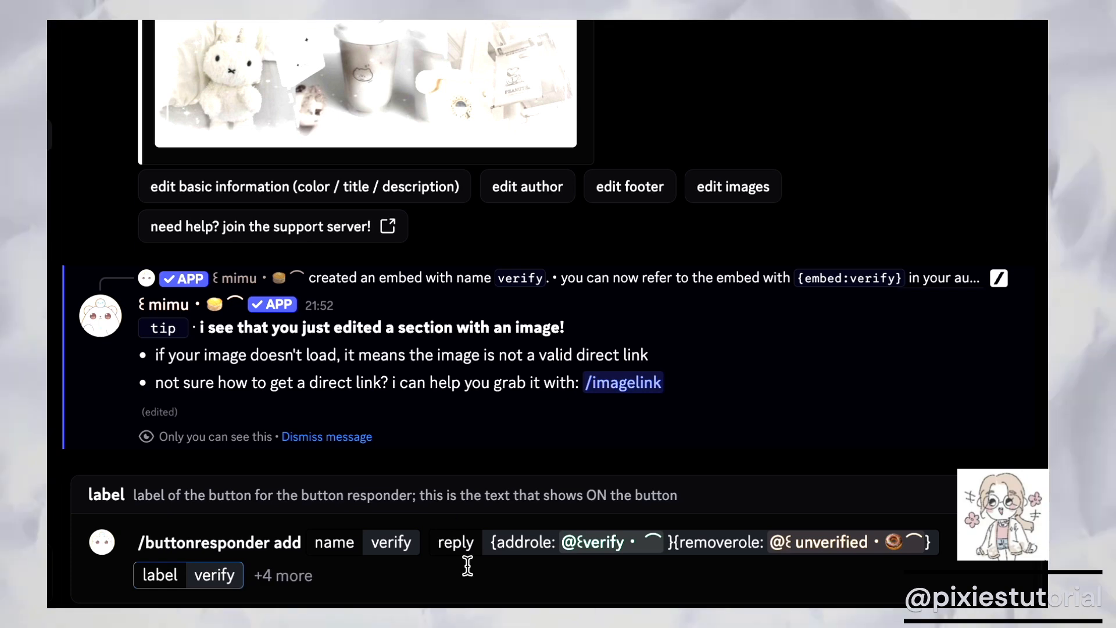
pyautogui.click(453, 578)
pyautogui.click(187, 336)
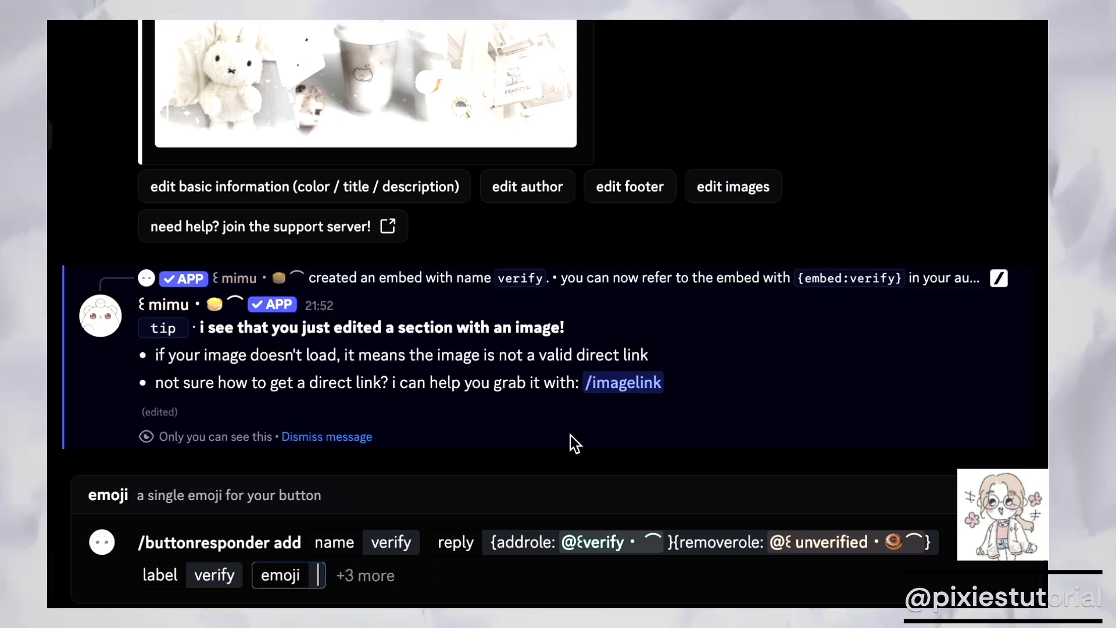
pyautogui.click(1043, 563)
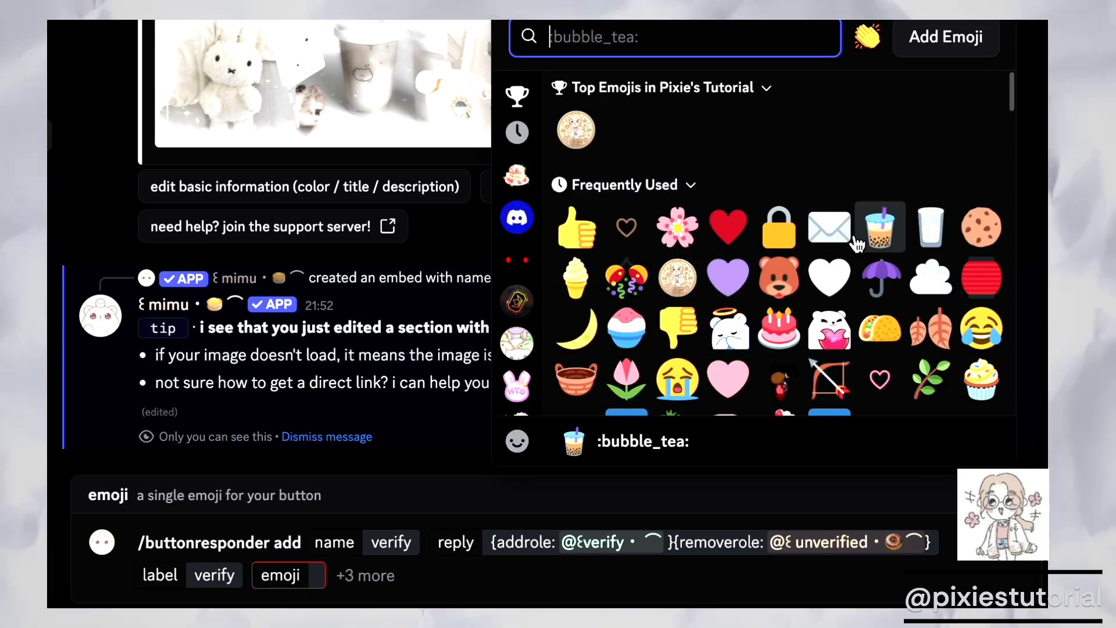
pyautogui.click(830, 228)
# Set the button color to grey, limitations to no limitations and invoker_only to no limit, and submit the button responder
pyautogui.click(449, 581)
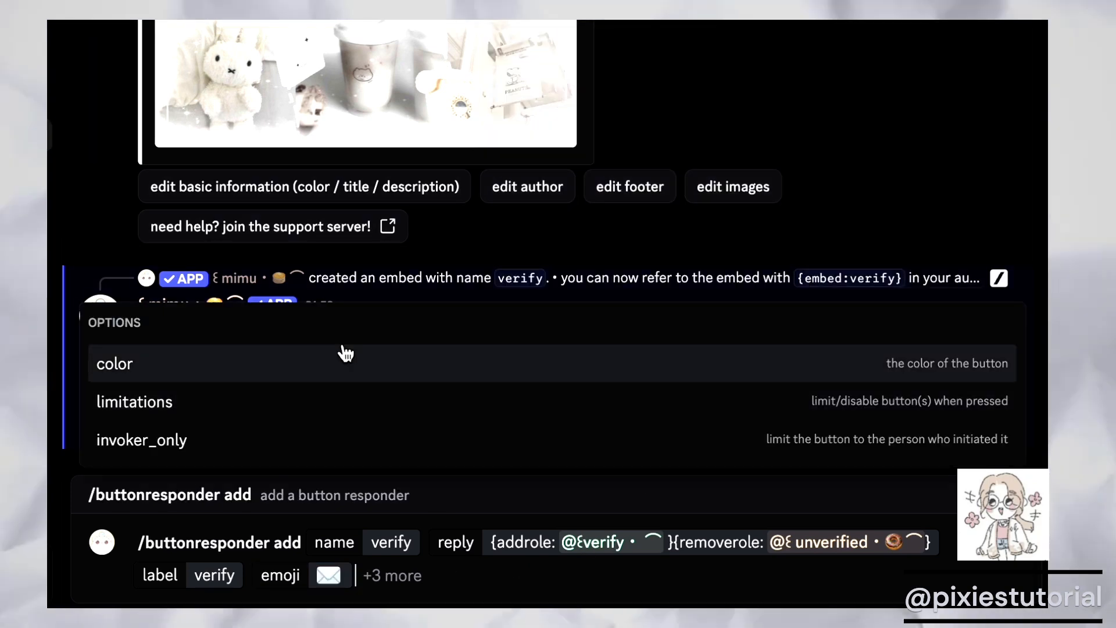
pyautogui.click(312, 377)
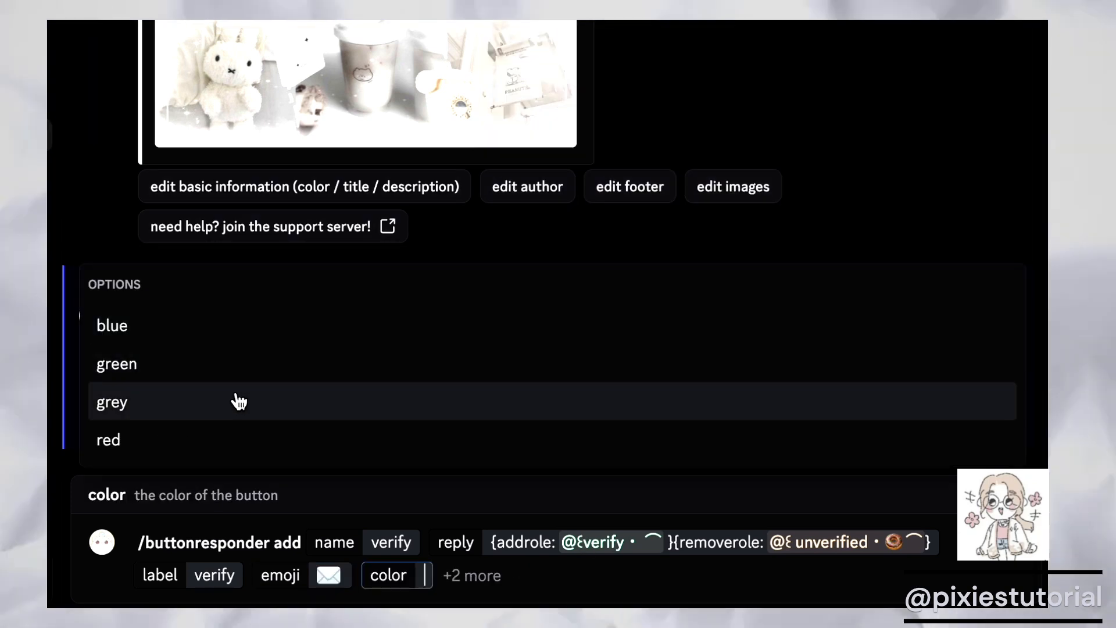
pyautogui.click(239, 401)
pyautogui.click(235, 414)
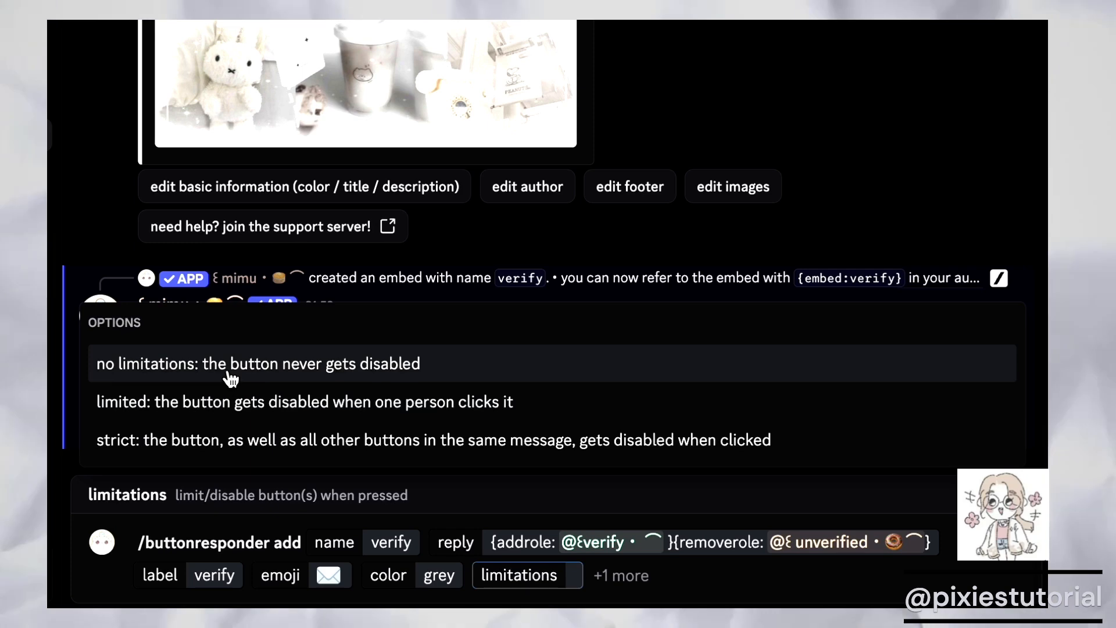
pyautogui.click(230, 370)
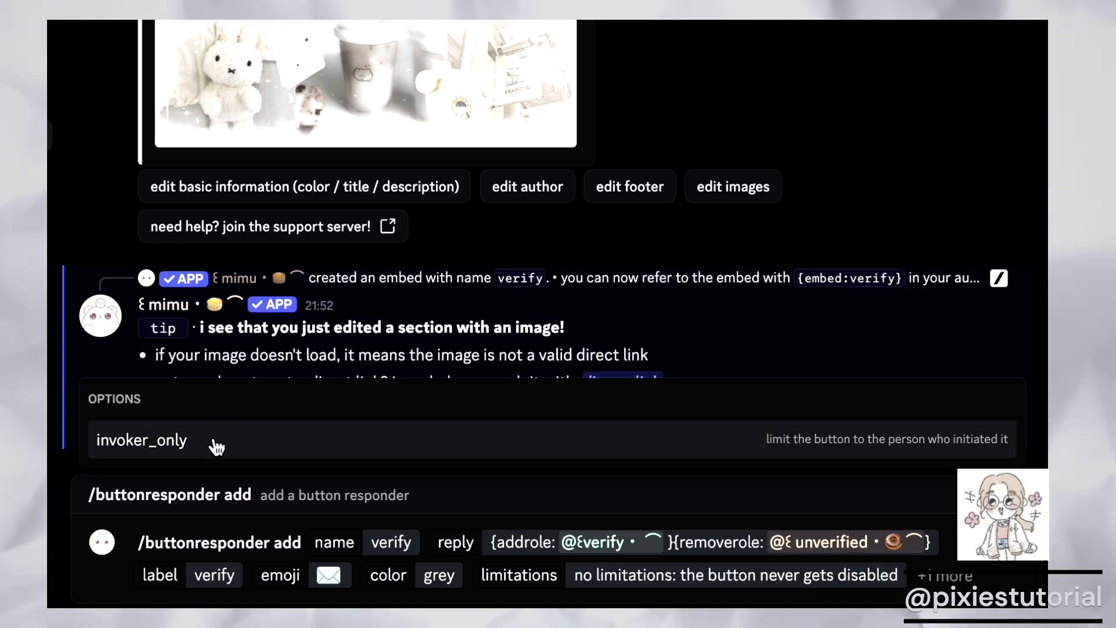
pyautogui.click(217, 449)
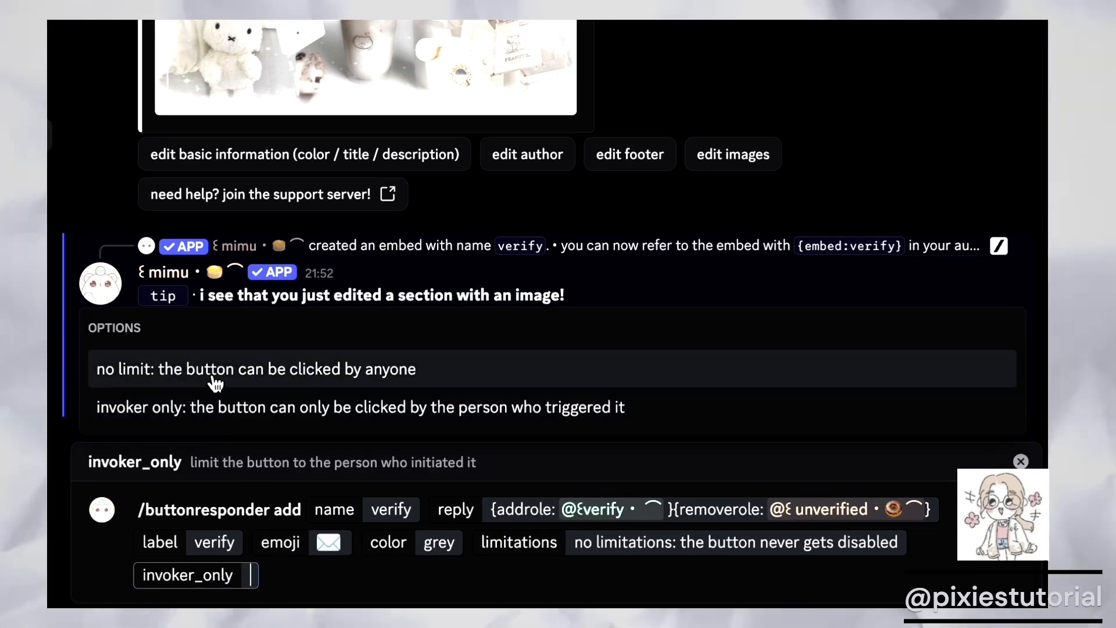
pyautogui.click(215, 369)
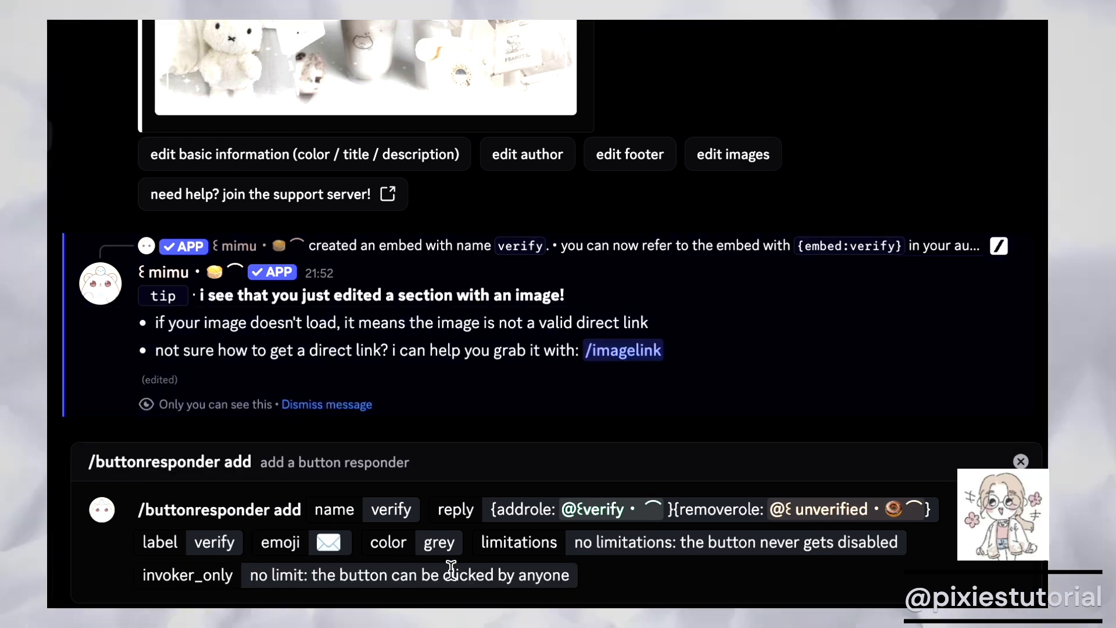
pyautogui.press('Return')
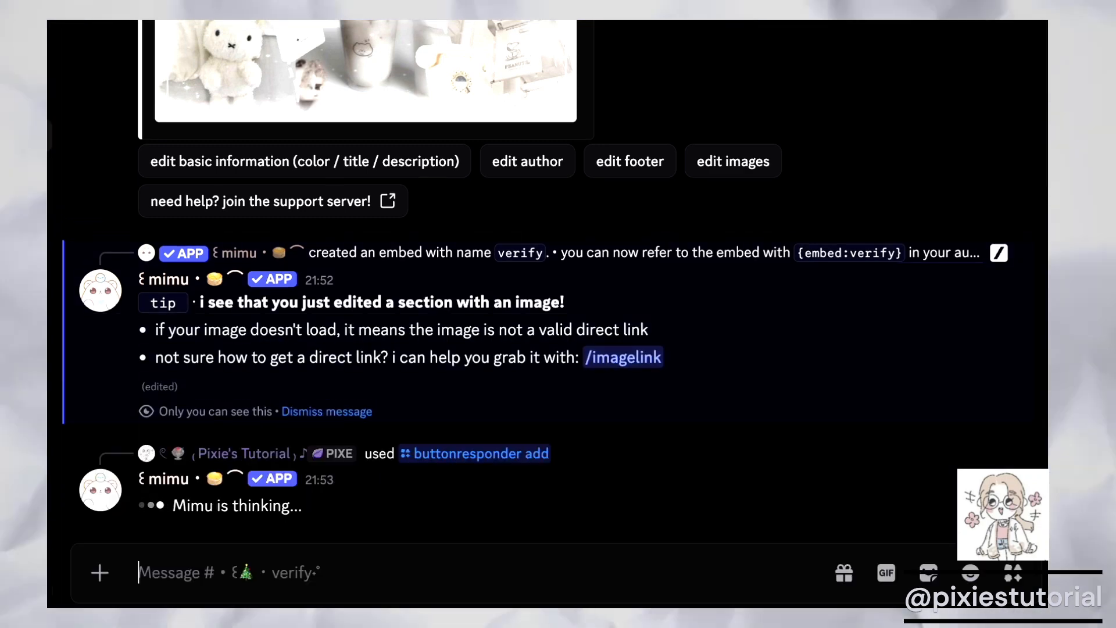
# Use mimu's /send command to post {embed:Verify}{addbutton:verify} in the verify channel
pyautogui.scroll(5, 531, 427)
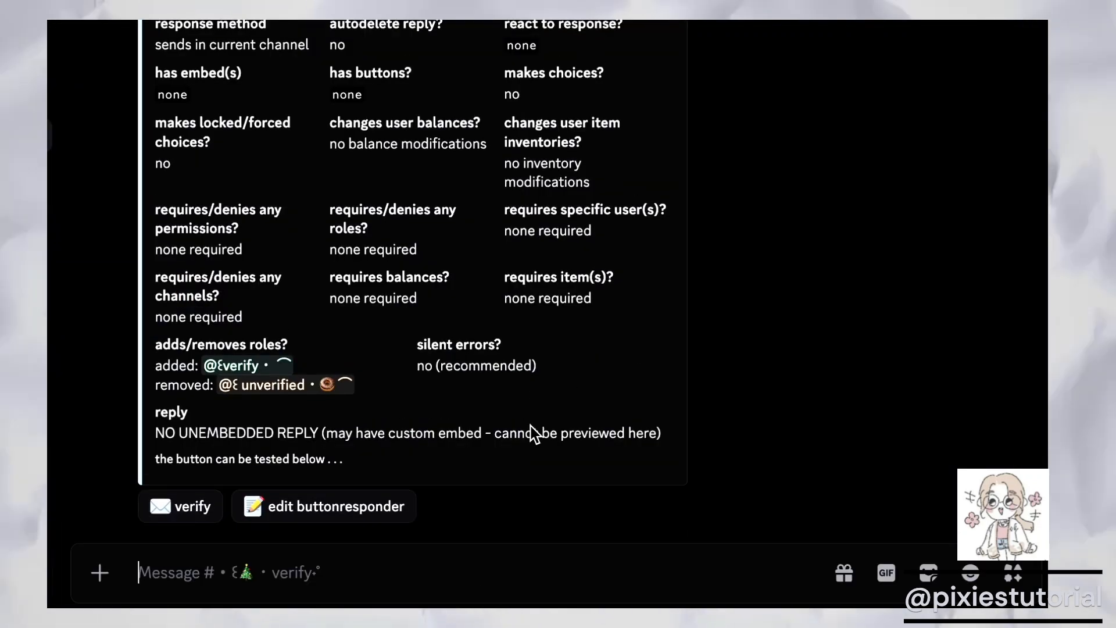
pyautogui.scroll(-5, 527, 444)
pyautogui.scroll(9, 520, 457)
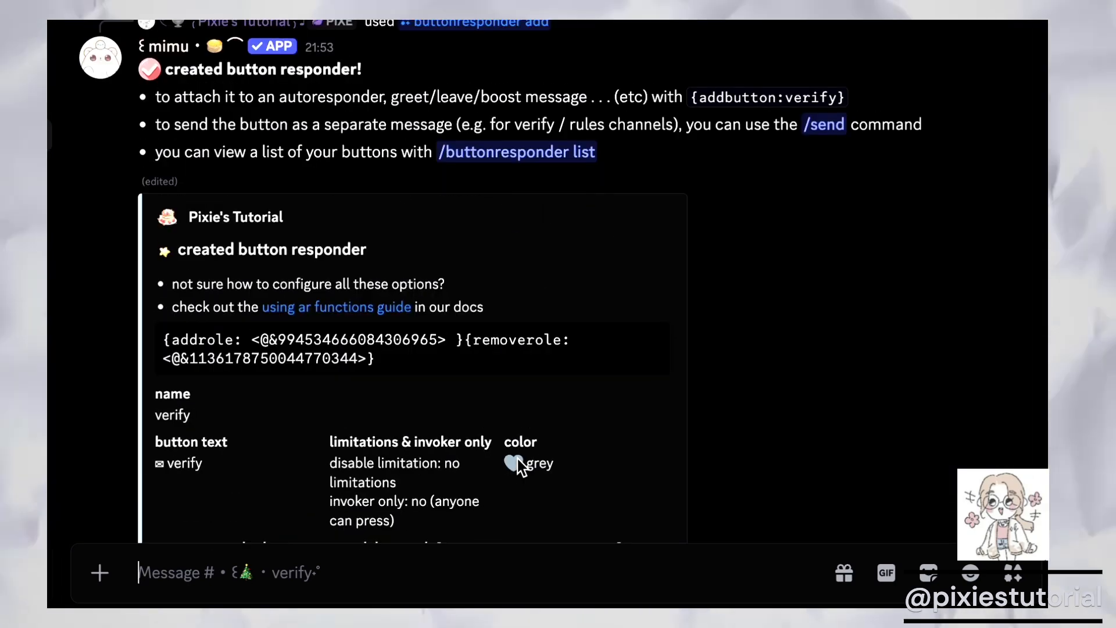
pyautogui.scroll(-3, 526, 347)
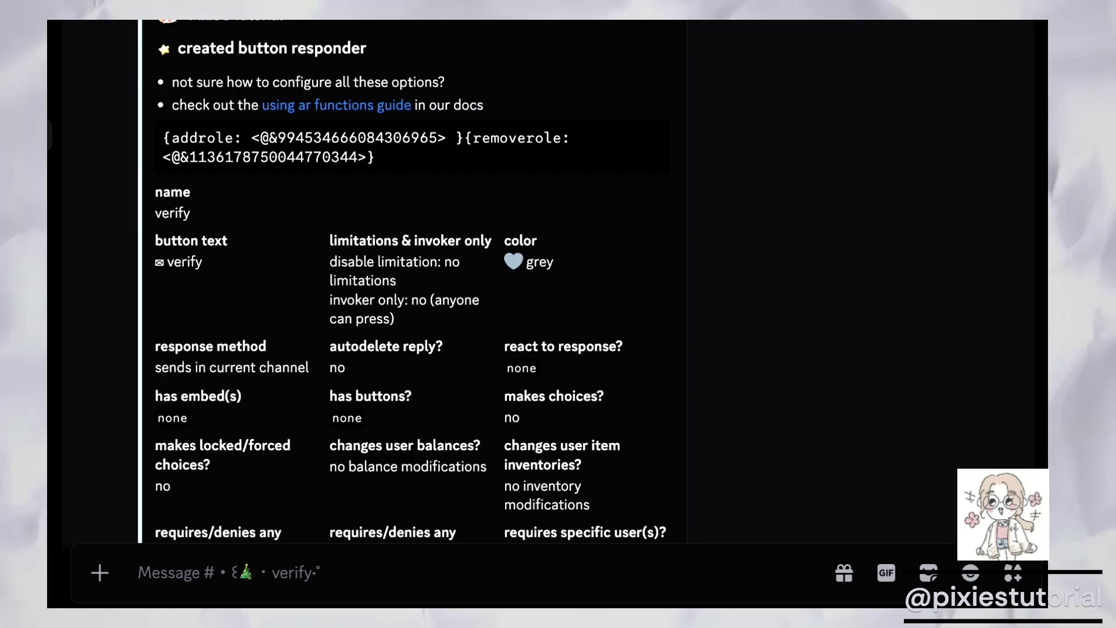
pyautogui.scroll(-5, 407, 291)
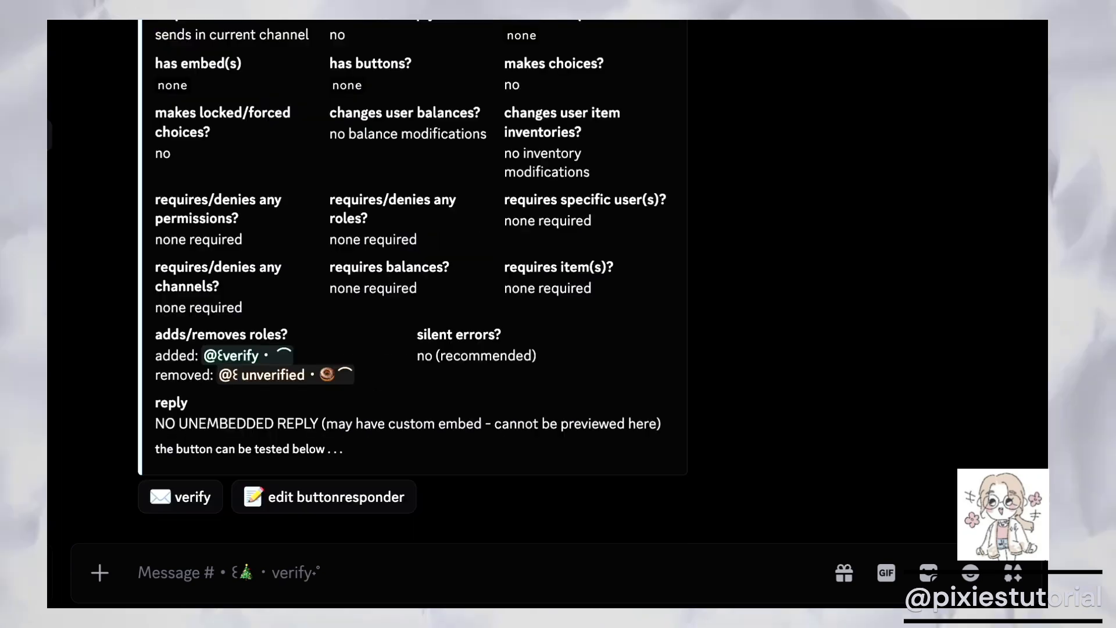
pyautogui.moveTo(265, 572); pyautogui.dragTo(373, 577)
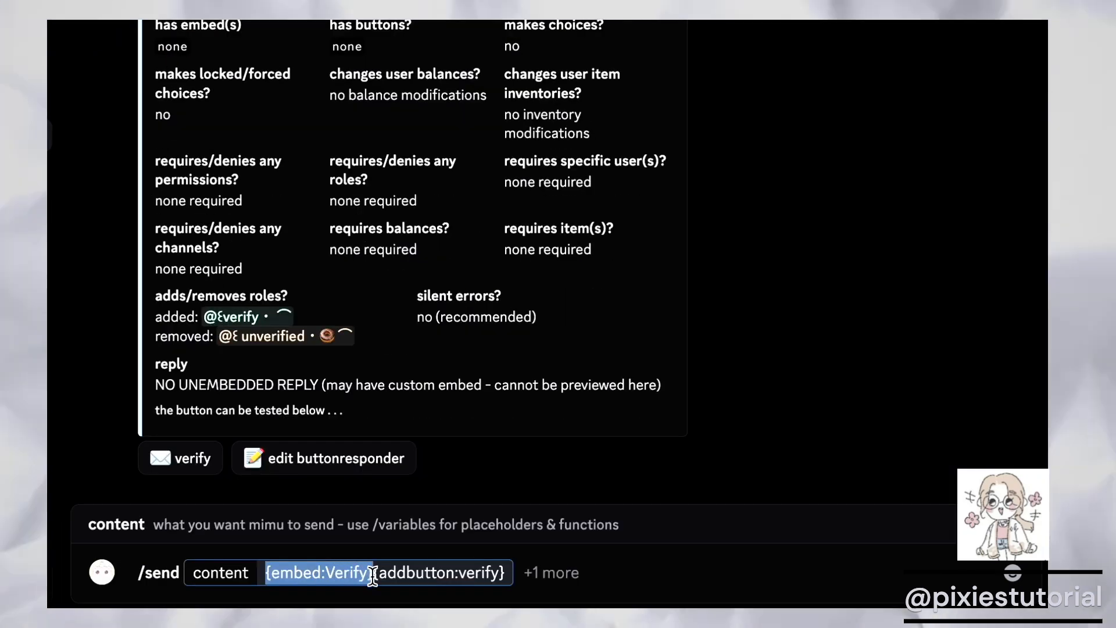
pyautogui.click(376, 573)
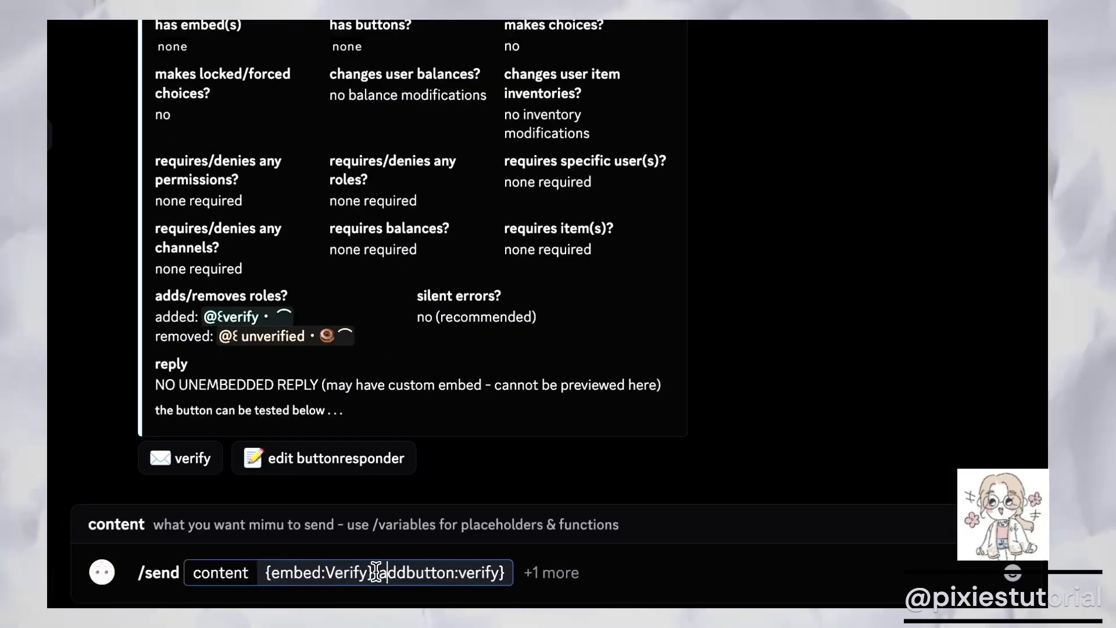
pyautogui.click(520, 573)
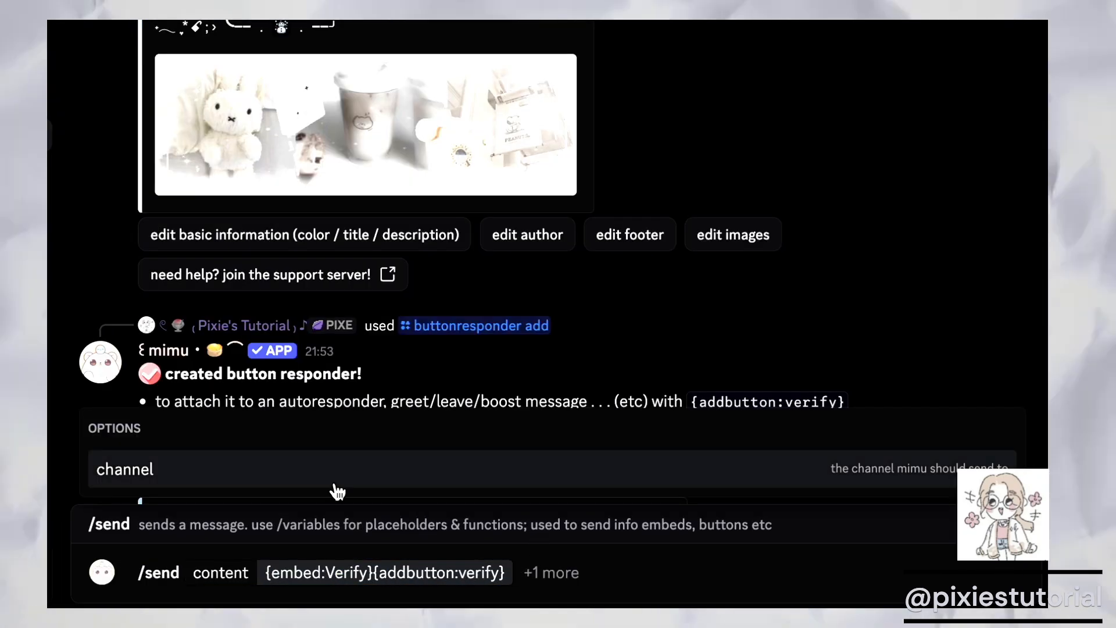
pyautogui.click(281, 469)
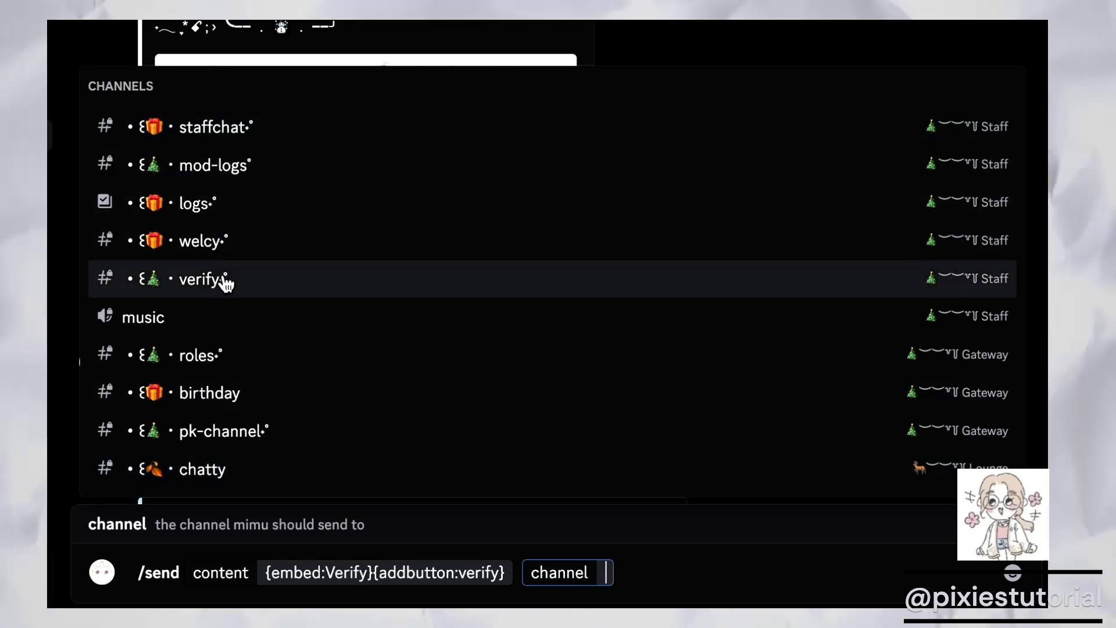
pyautogui.click(224, 279)
pyautogui.press('Return')
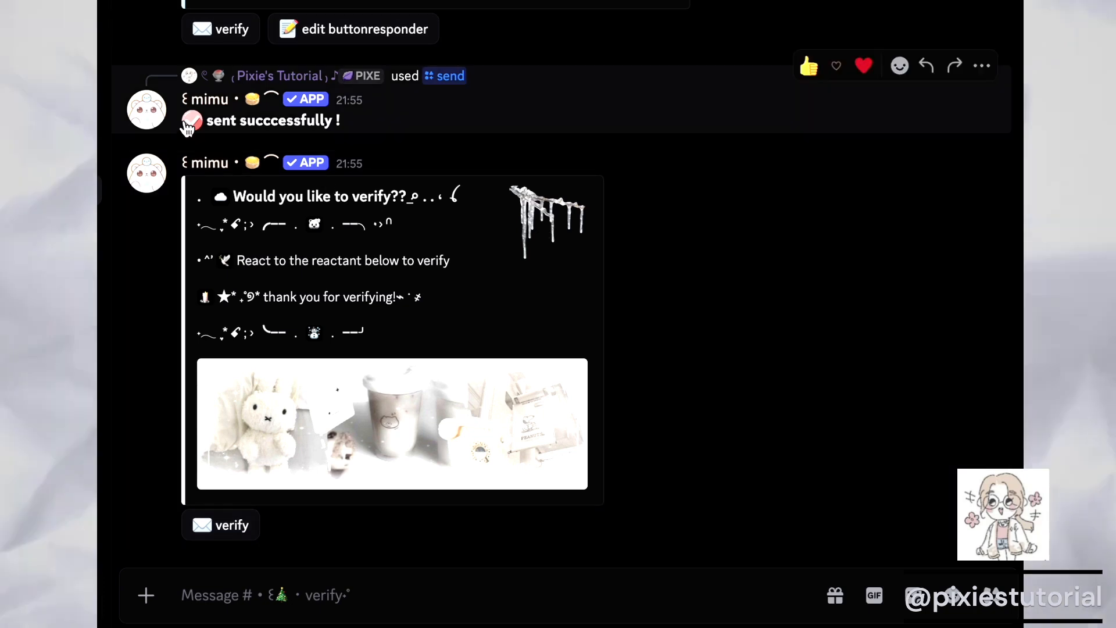
# View the full role list on the server owner's profile before testing the verify button
pyautogui.click(249, 71)
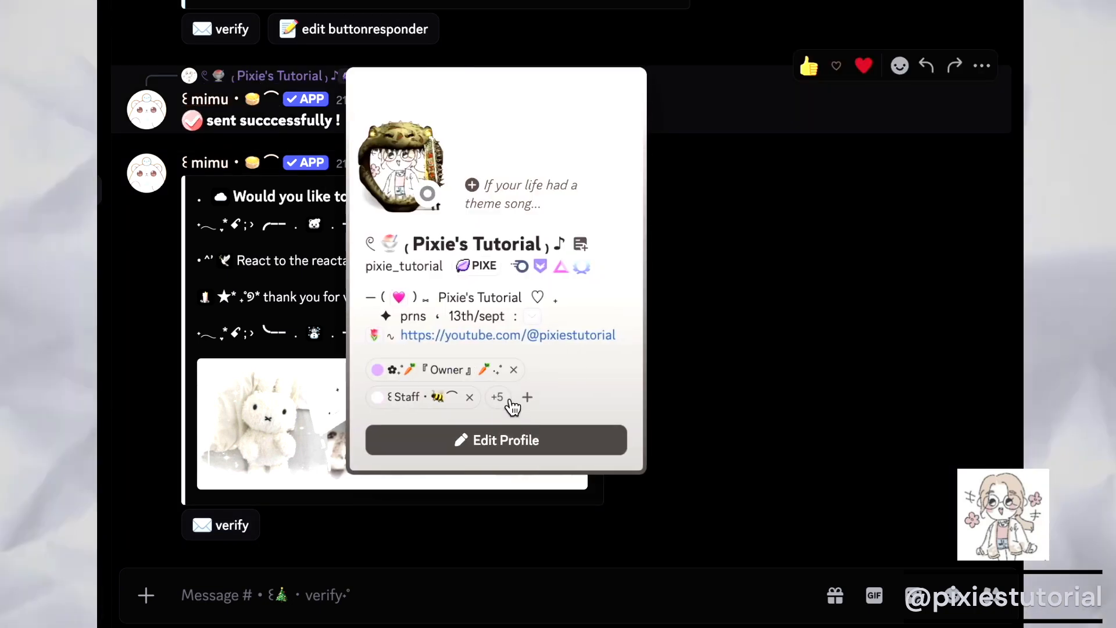
pyautogui.click(504, 398)
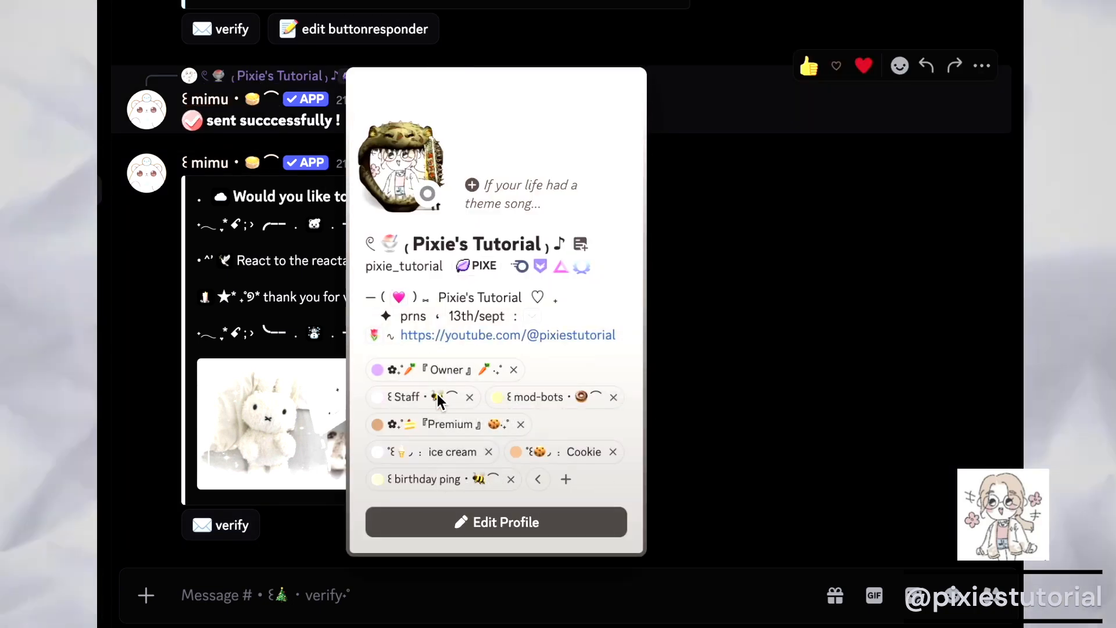
pyautogui.click(710, 435)
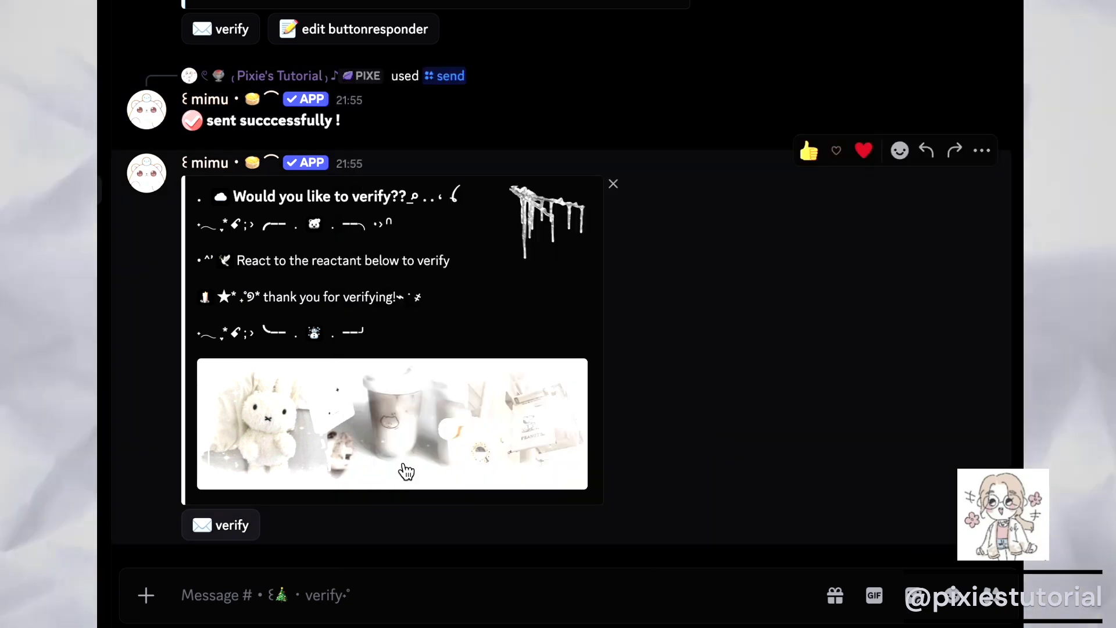
# Test the verify button under the sent embed and check the owner profile's full role list again
pyautogui.click(216, 526)
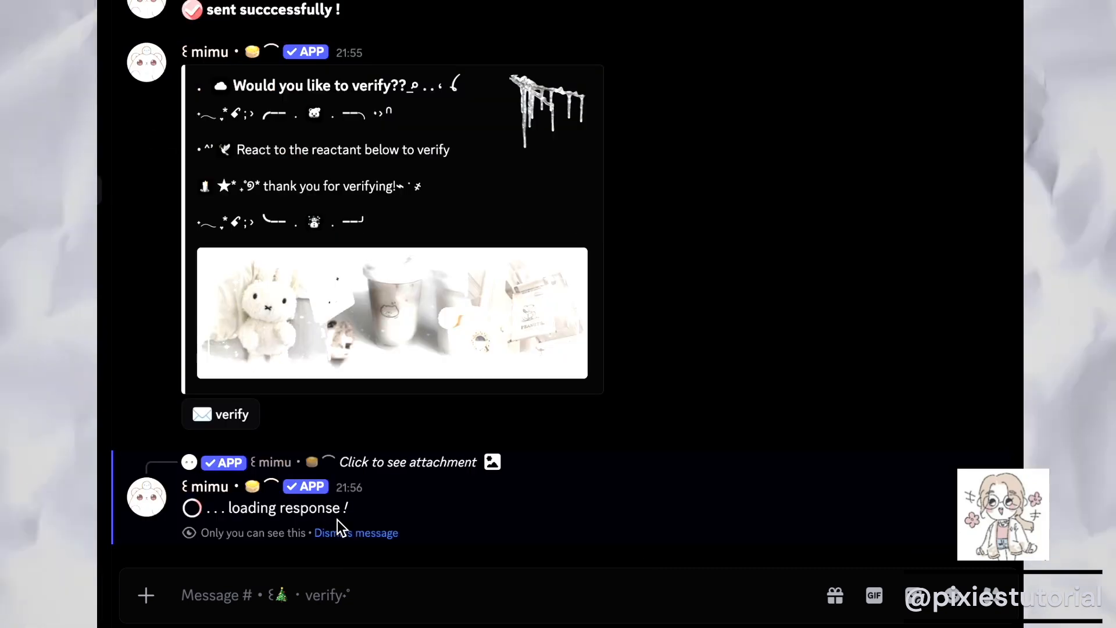
pyautogui.click(338, 520)
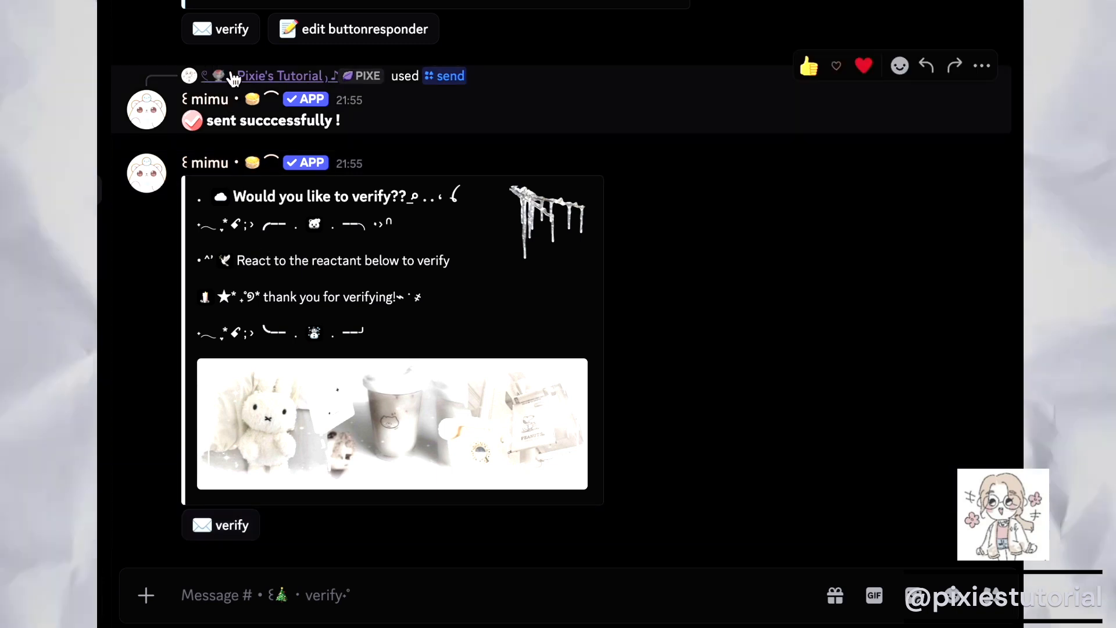
pyautogui.click(235, 78)
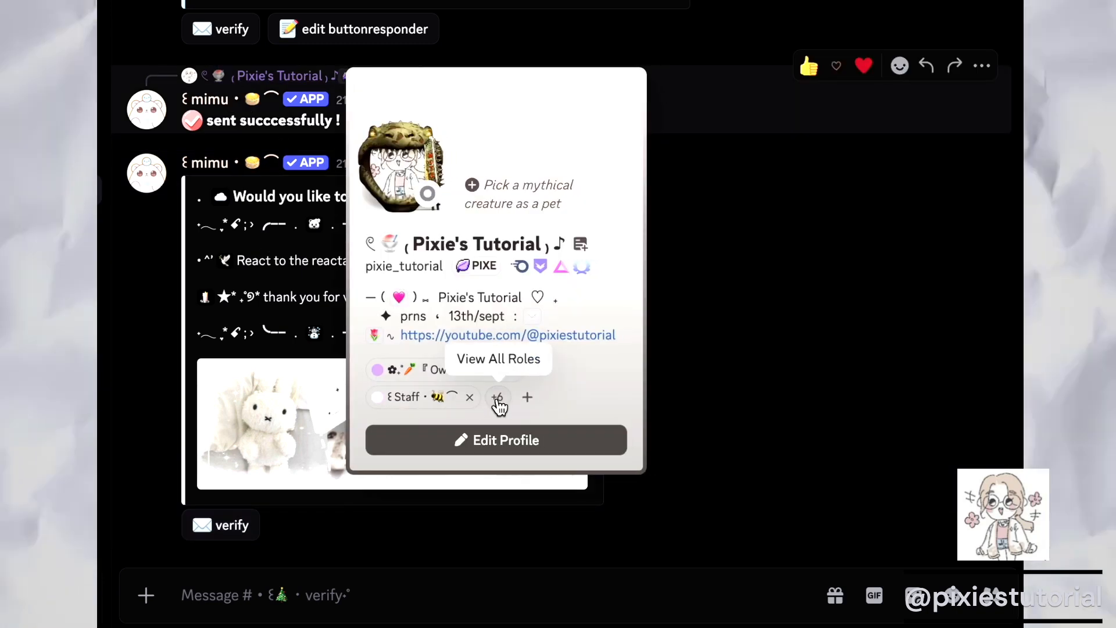
pyautogui.click(495, 394)
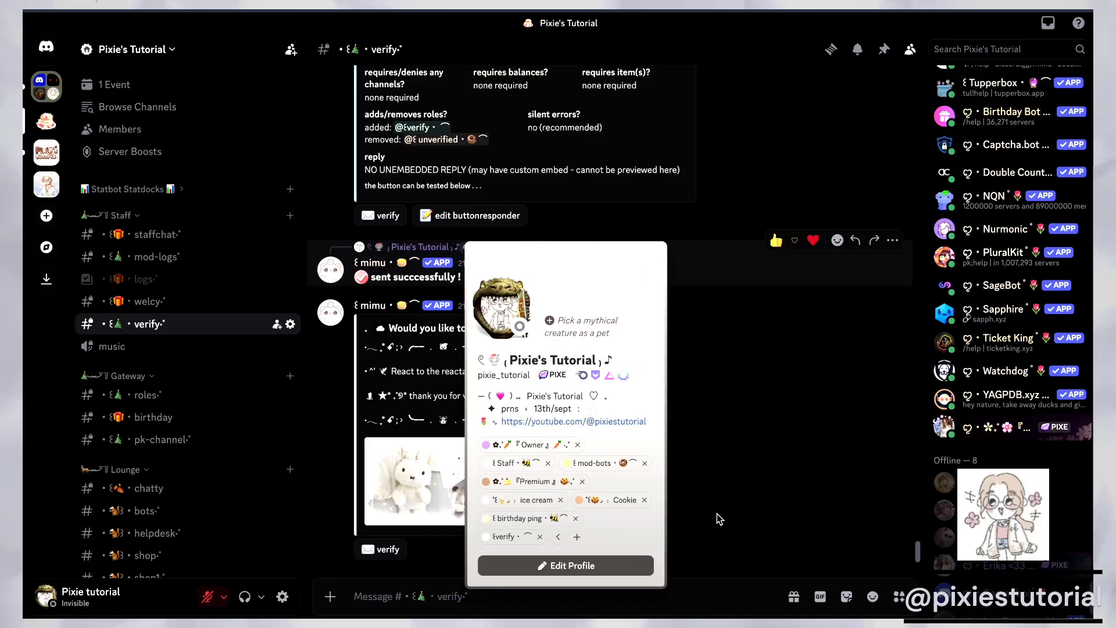
pyautogui.click(716, 514)
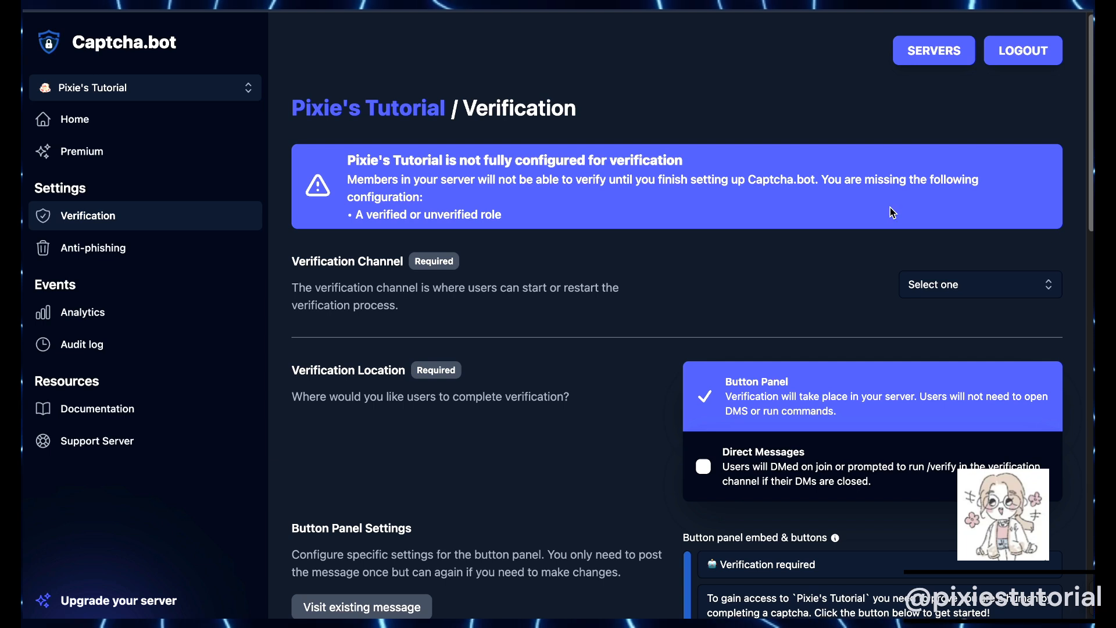
# In the Captcha.bot dashboard's verification settings, set the verification channel to staffchat
pyautogui.scroll(-1, 1011, 273)
pyautogui.click(1004, 273)
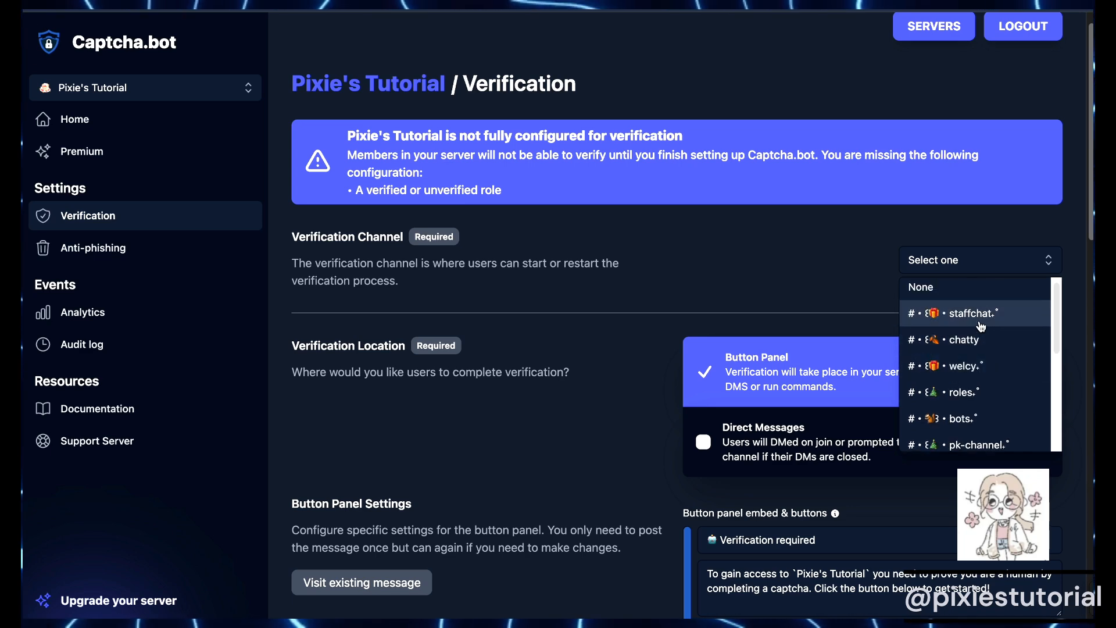
pyautogui.click(981, 317)
pyautogui.scroll(-3, 949, 320)
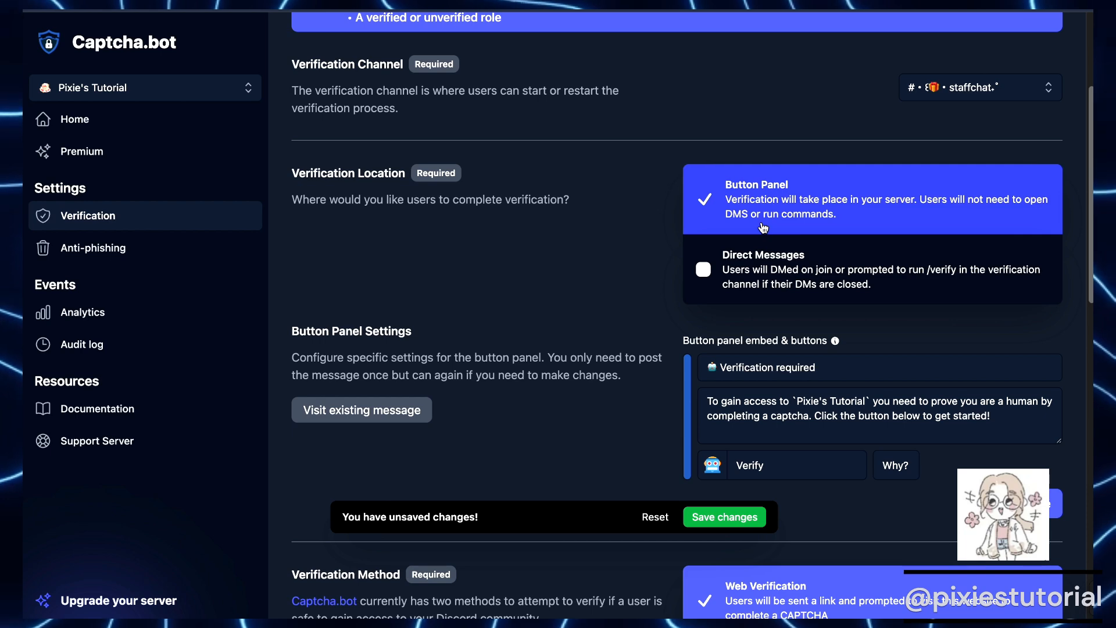
pyautogui.scroll(-6, 947, 351)
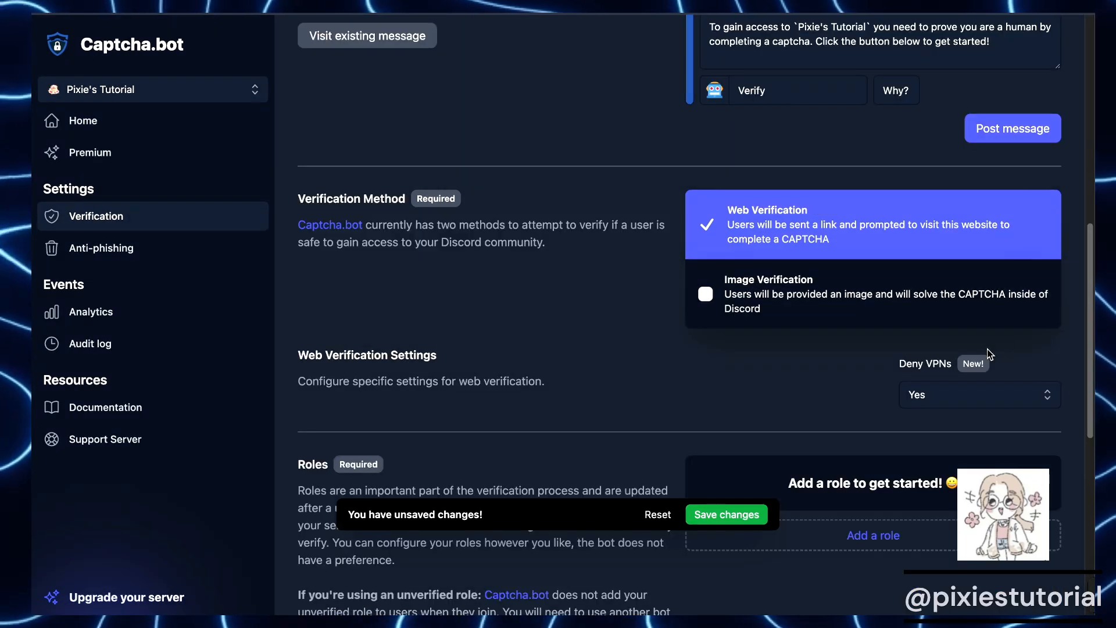
# Add the verify role to the verification roles and set its action to Add role
pyautogui.scroll(-2, 1017, 426)
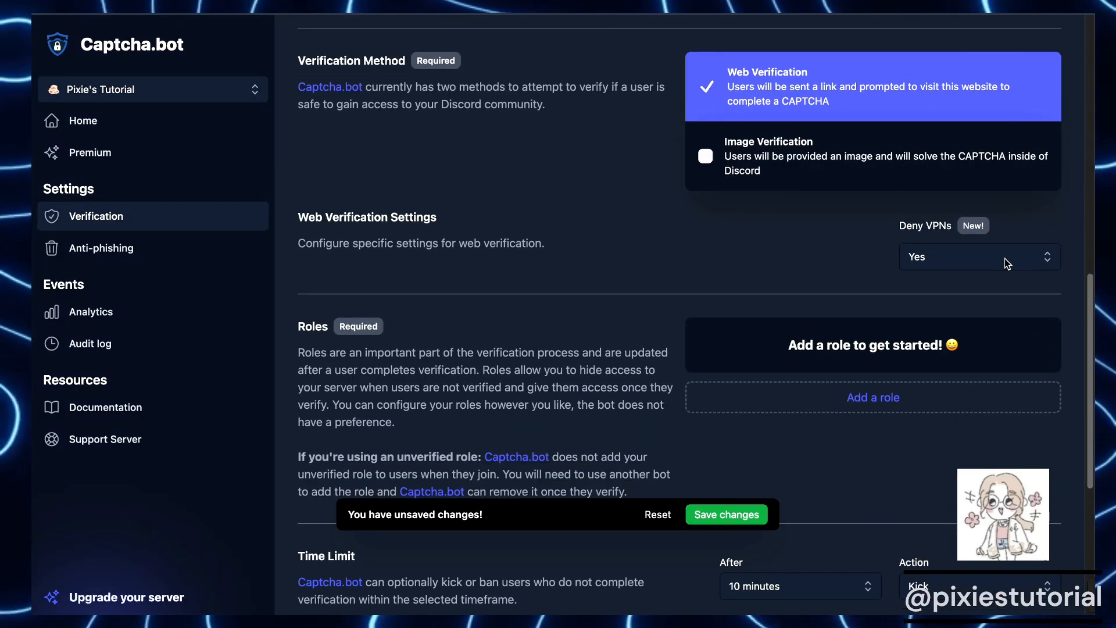
pyautogui.scroll(-1, 1039, 344)
pyautogui.click(873, 335)
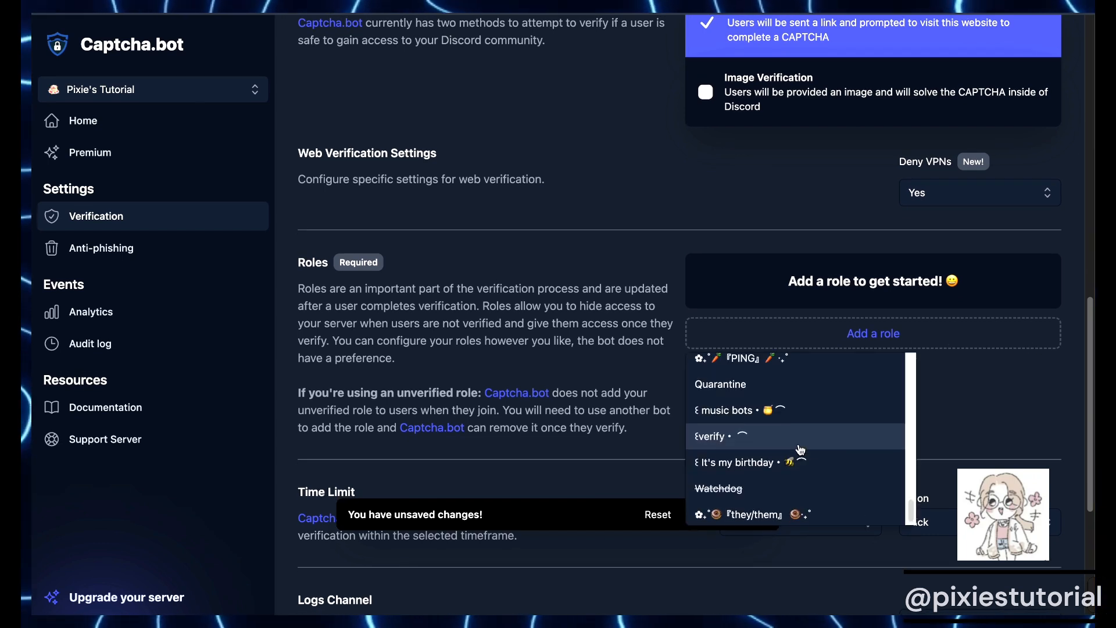
pyautogui.click(800, 442)
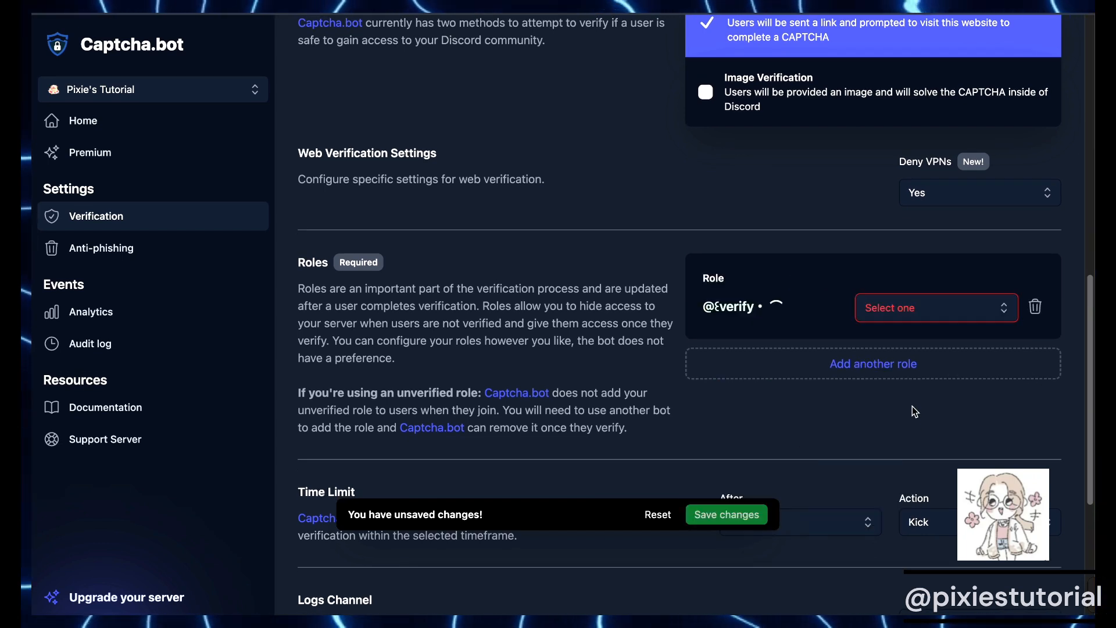
pyautogui.click(917, 319)
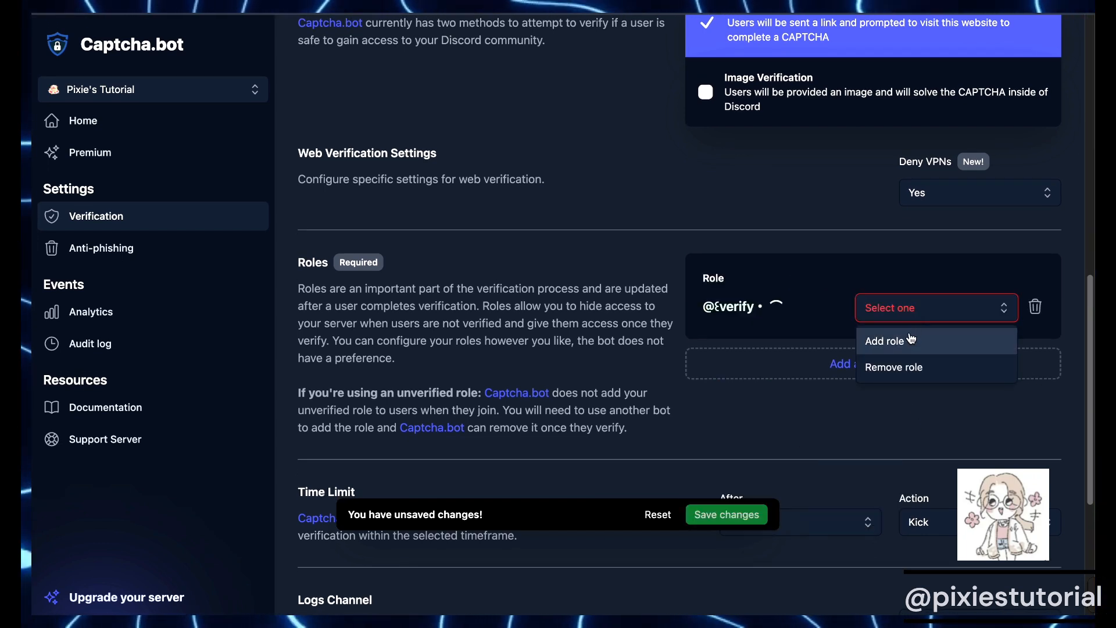
pyautogui.click(910, 340)
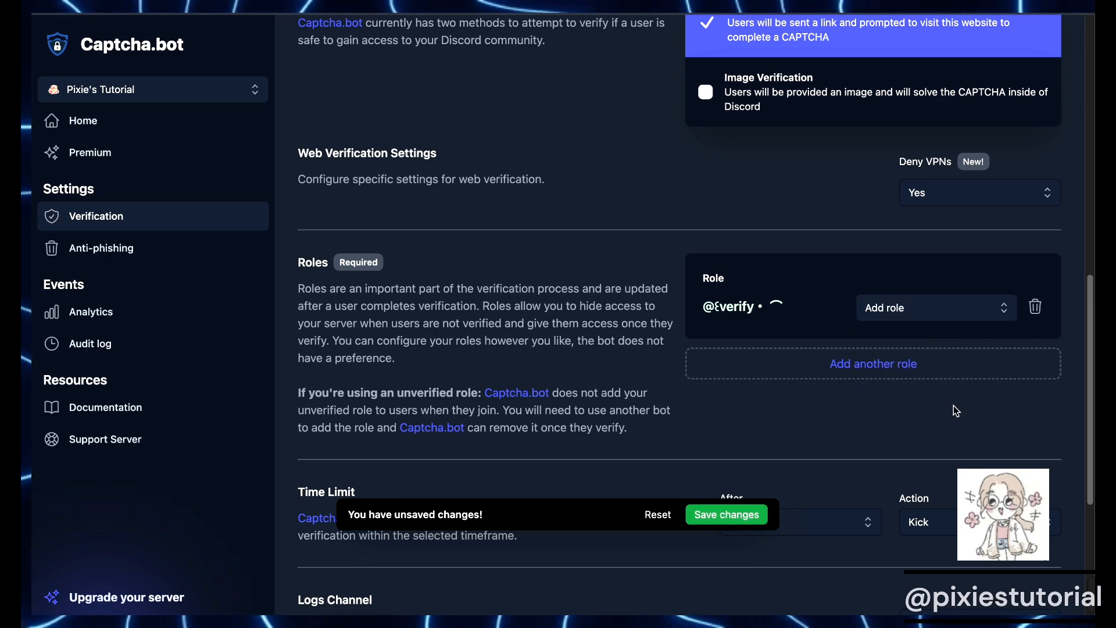
# Set the verification time limit to 1 hour with Kick as the action
pyautogui.scroll(-3, 953, 406)
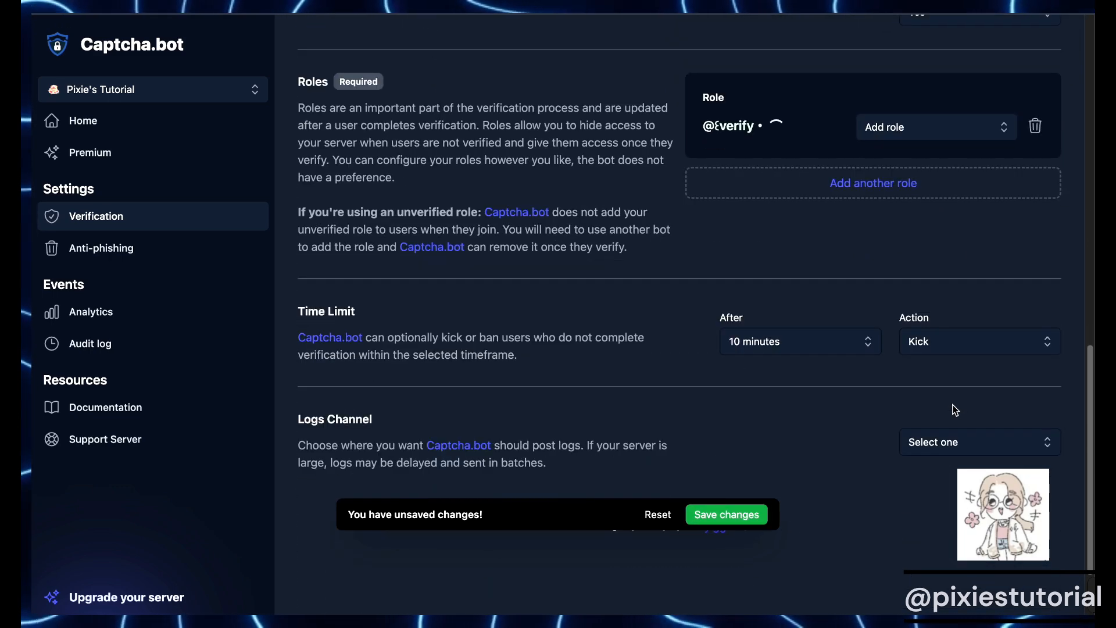
pyautogui.click(756, 349)
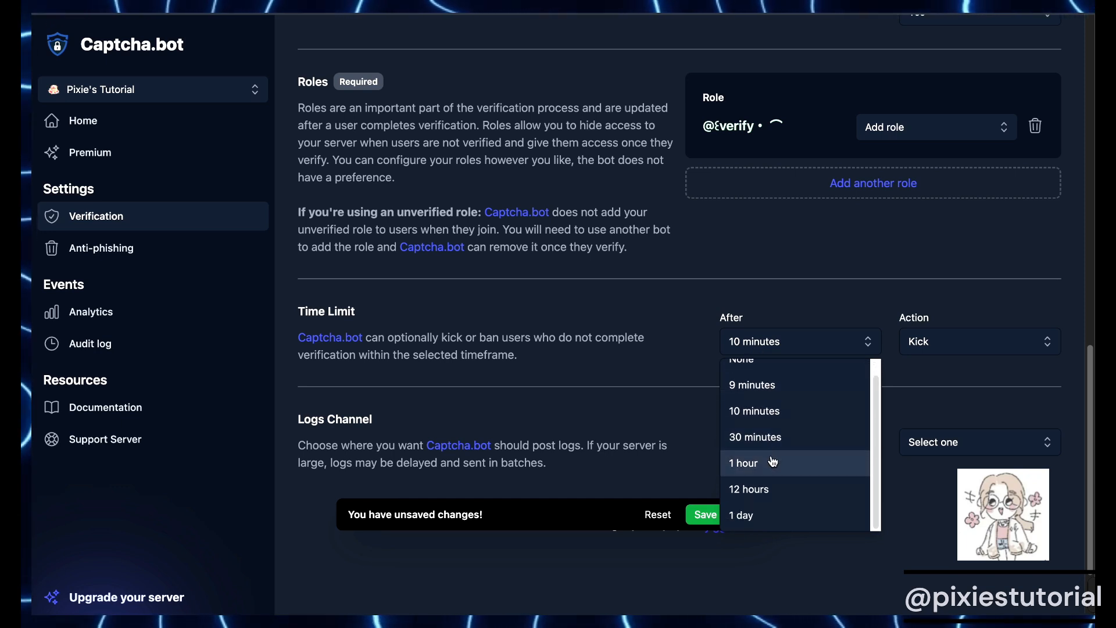
pyautogui.click(773, 463)
pyautogui.click(924, 346)
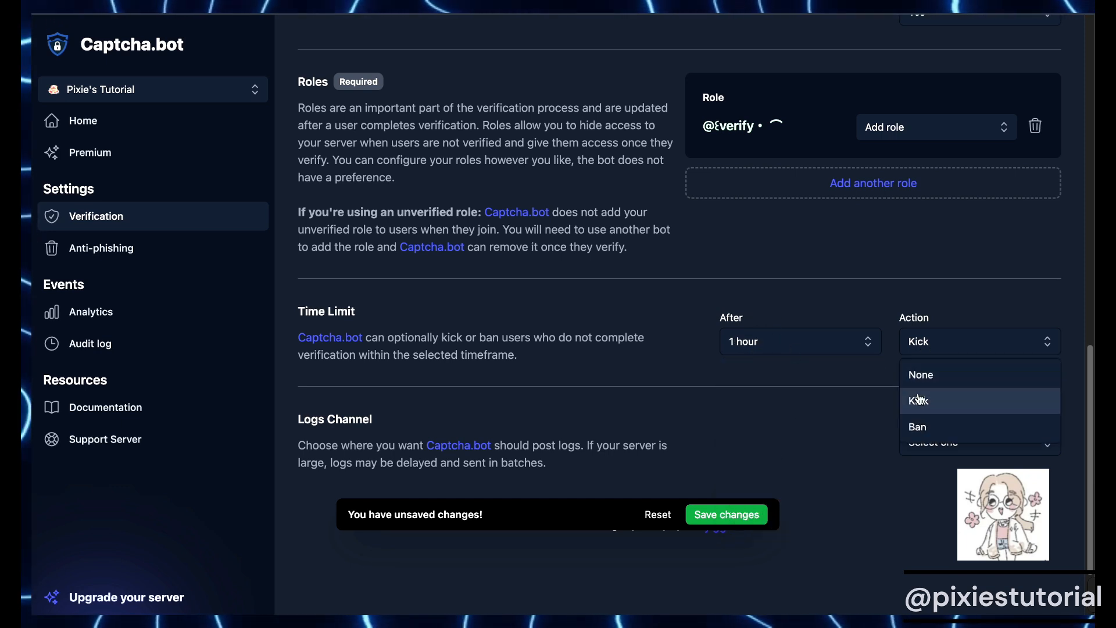
pyautogui.click(926, 401)
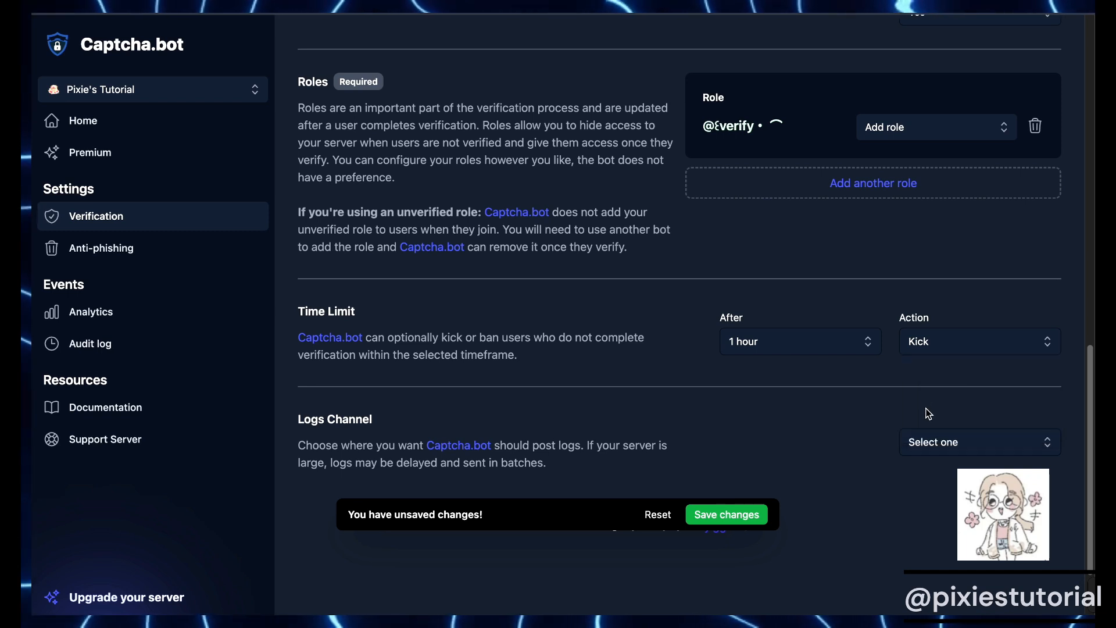
# Set the logs channel to the server's logs channel and save the changes
pyautogui.scroll(-1, 930, 419)
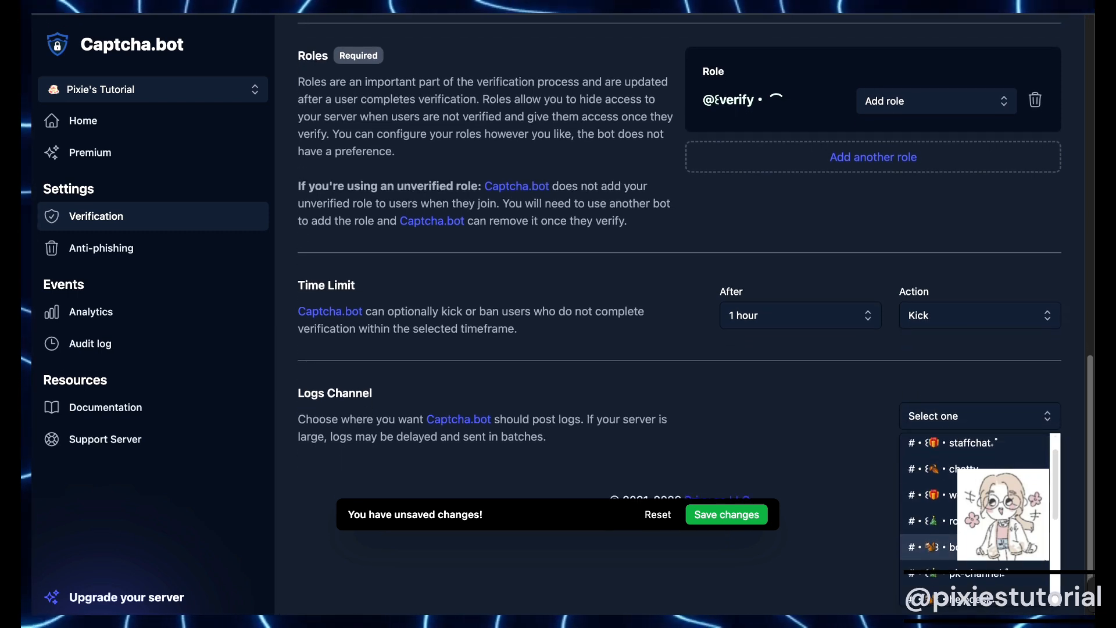
pyautogui.scroll(-1, 930, 517)
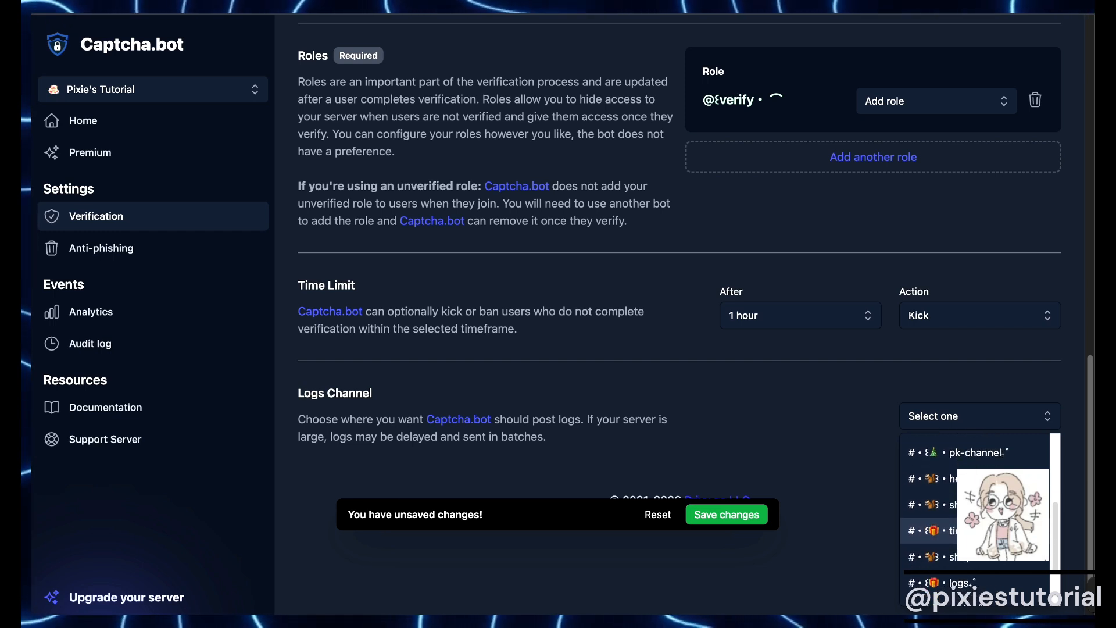
pyautogui.click(995, 559)
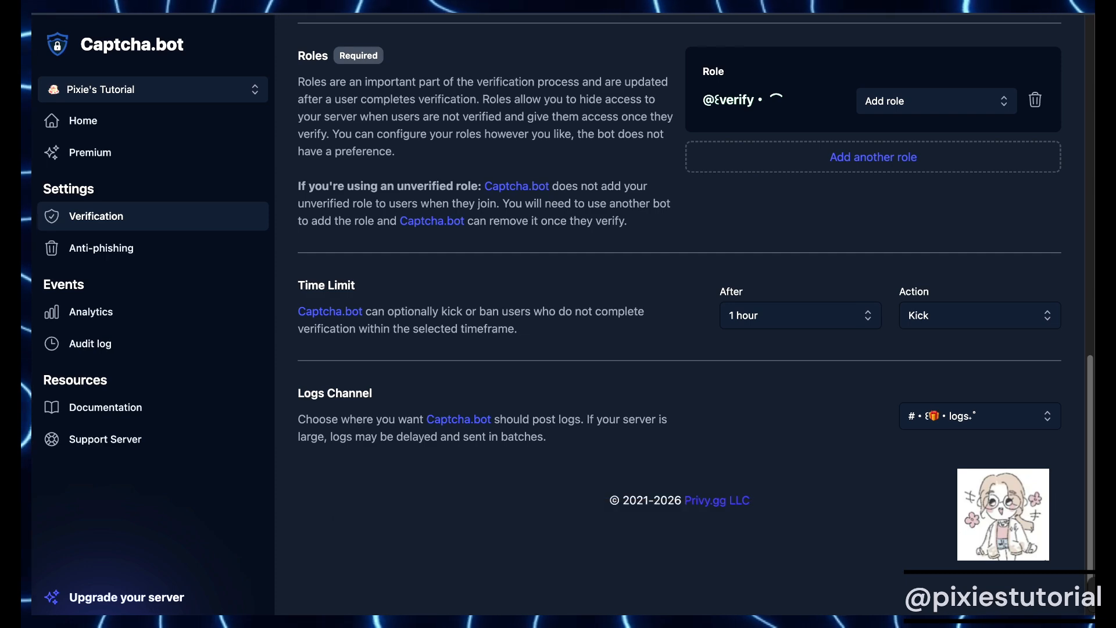
pyautogui.scroll(1, 818, 369)
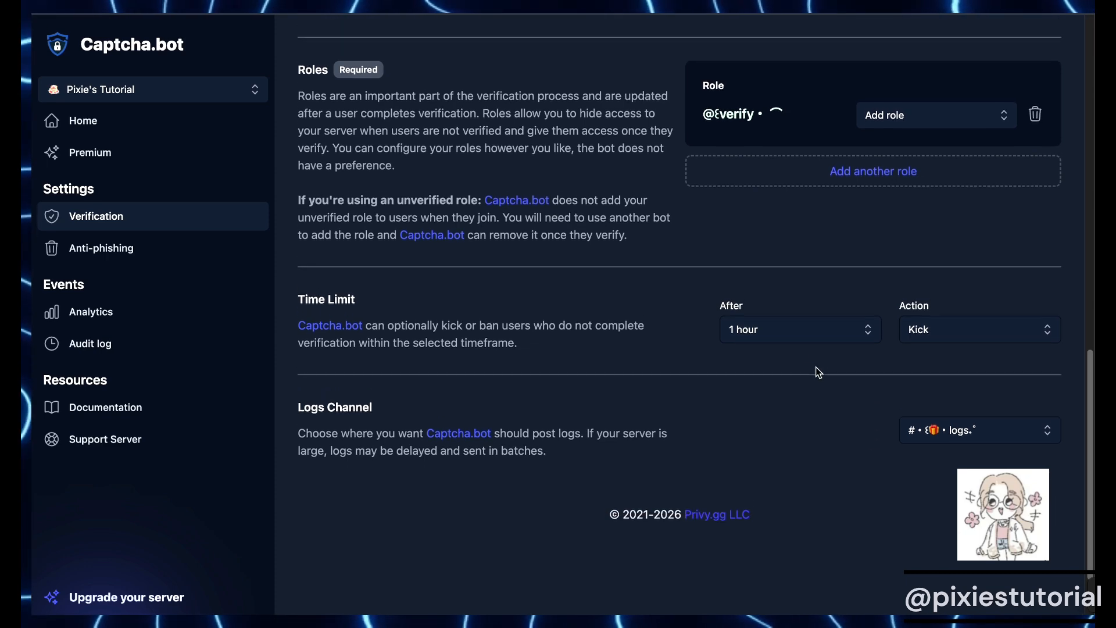
pyautogui.scroll(10, 721, 136)
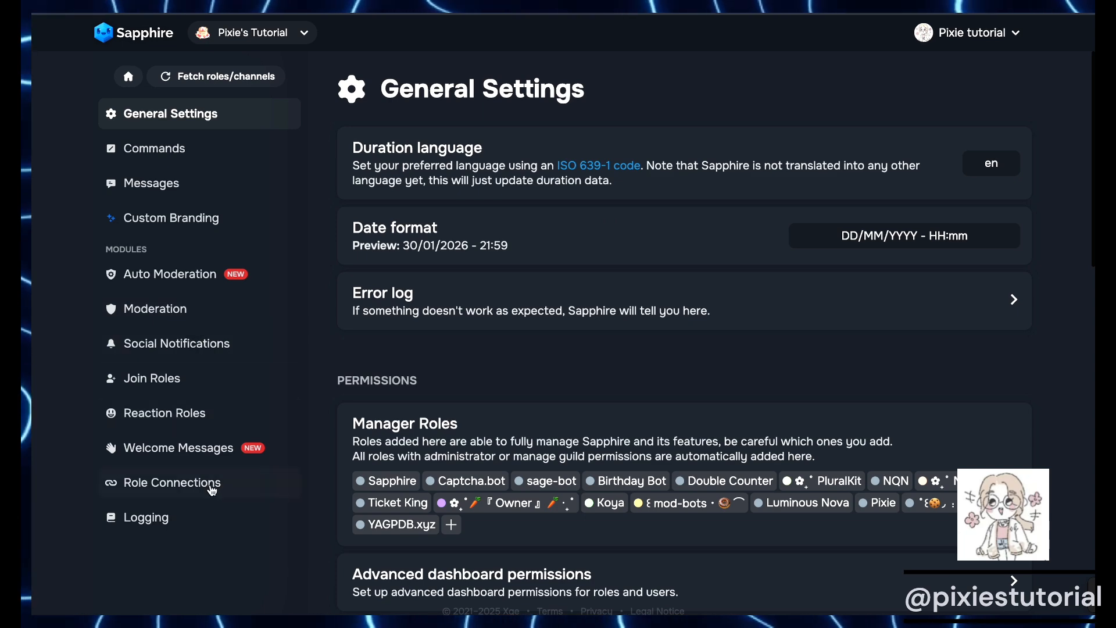
# In the Sapphire dashboard, enable Role Connections and choose the unverified role as the main role
pyautogui.click(233, 486)
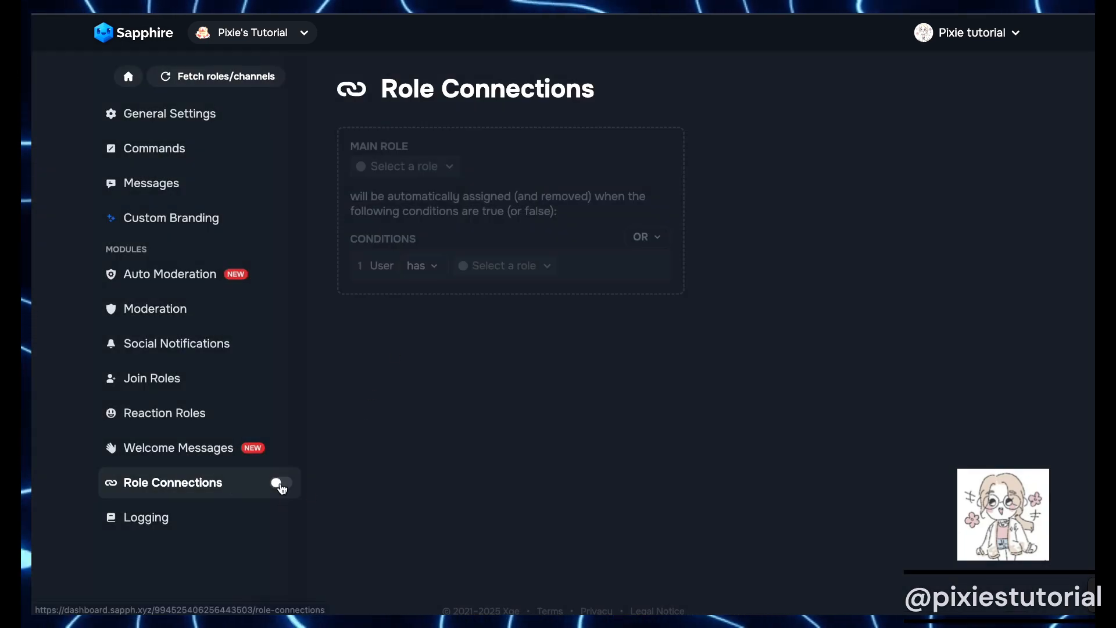
pyautogui.click(279, 484)
pyautogui.click(444, 170)
pyautogui.click(744, 231)
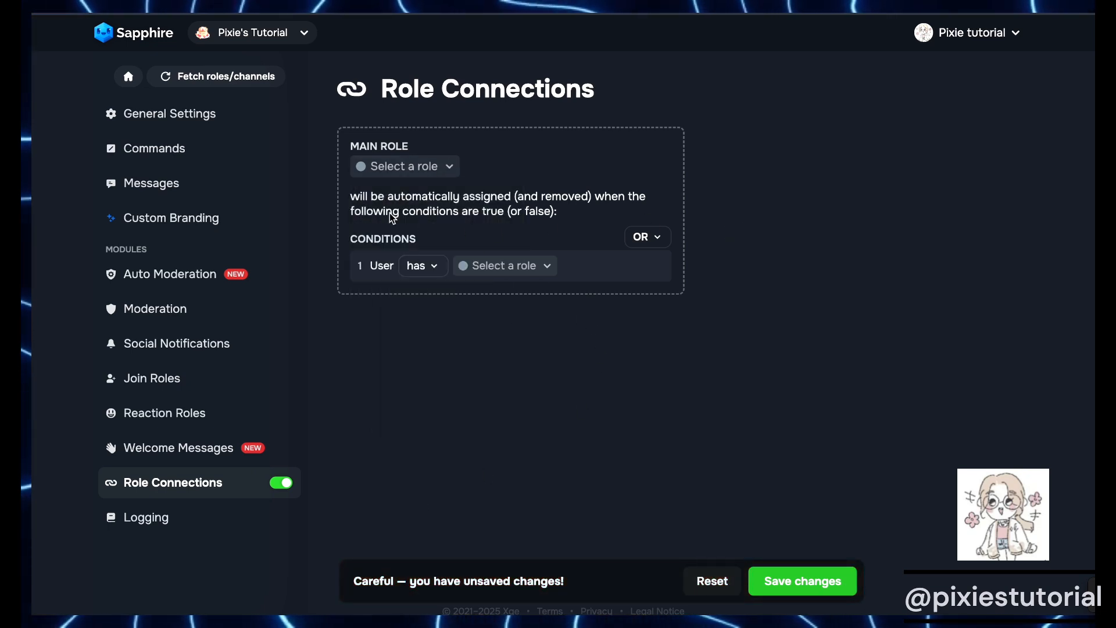
pyautogui.click(430, 168)
pyautogui.write('un')
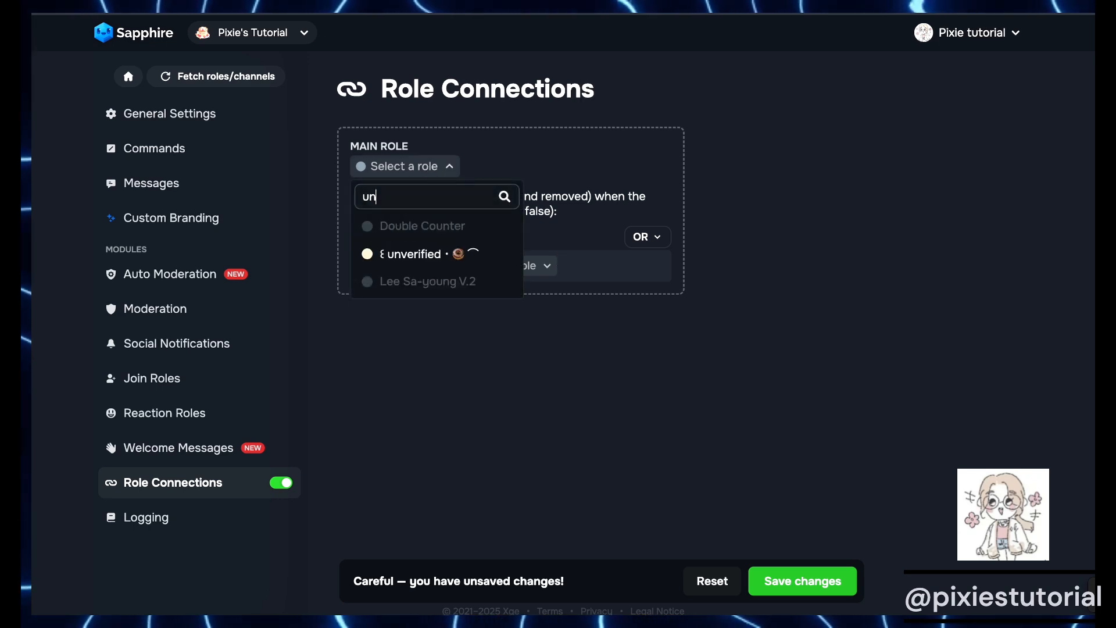
pyautogui.click(444, 254)
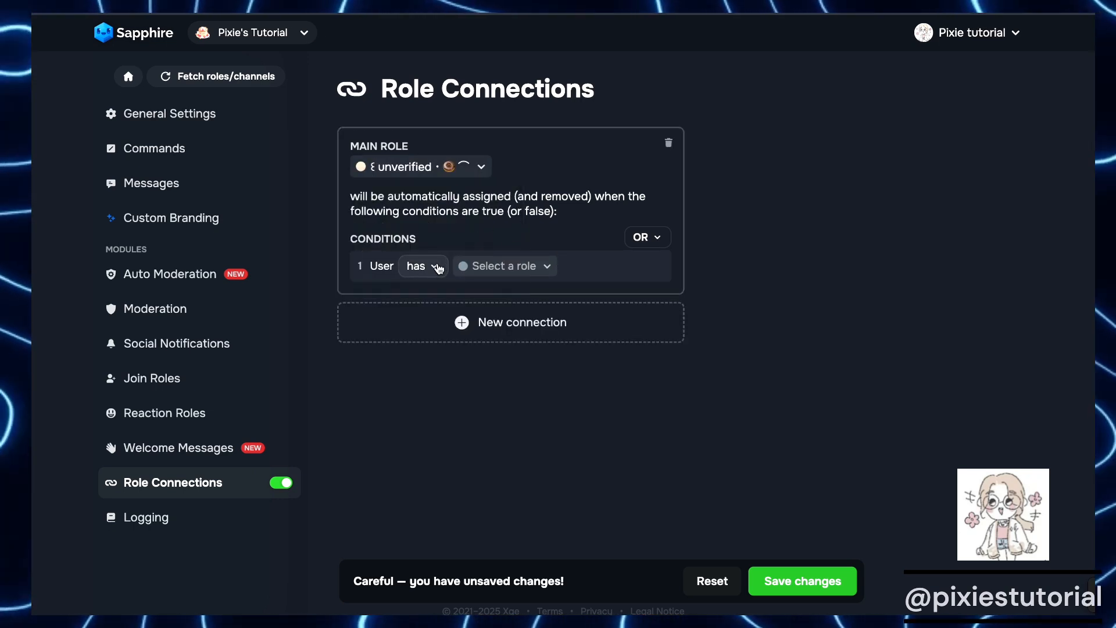
# Set the unverified connection's condition to apply when the user doesn't have the verify role
pyautogui.click(445, 267)
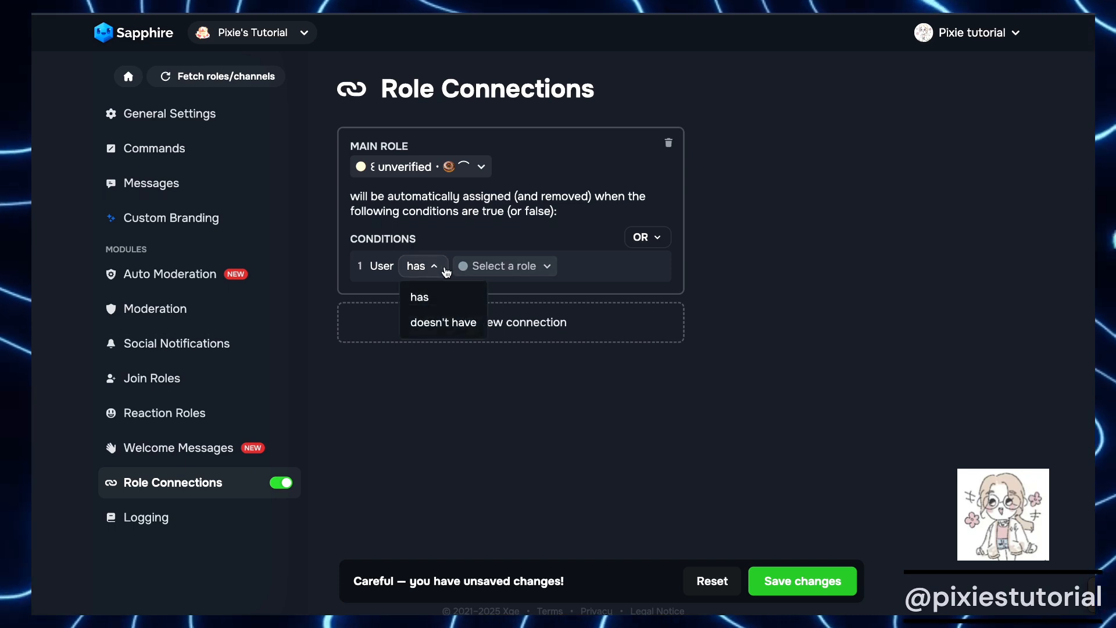
pyautogui.click(444, 321)
pyautogui.click(552, 265)
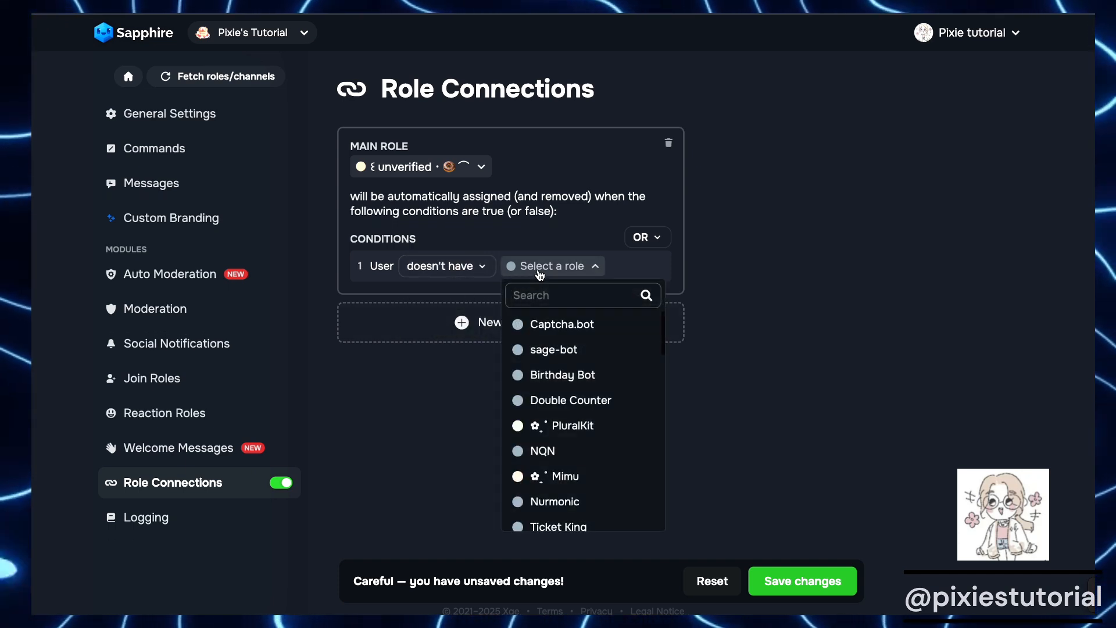
pyautogui.write('ver')
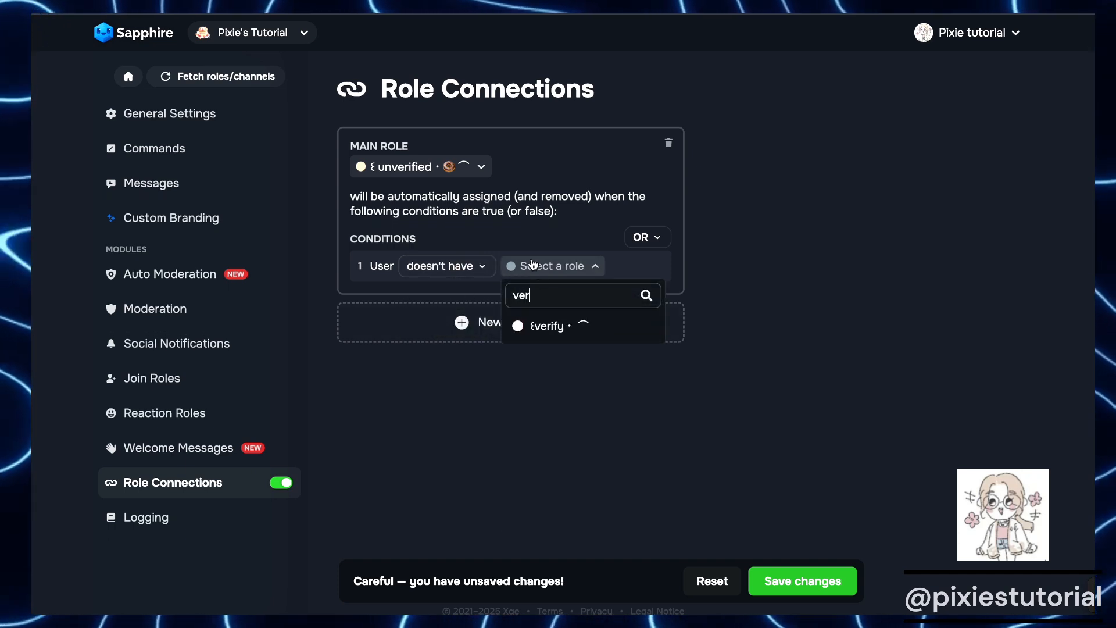
pyautogui.click(560, 327)
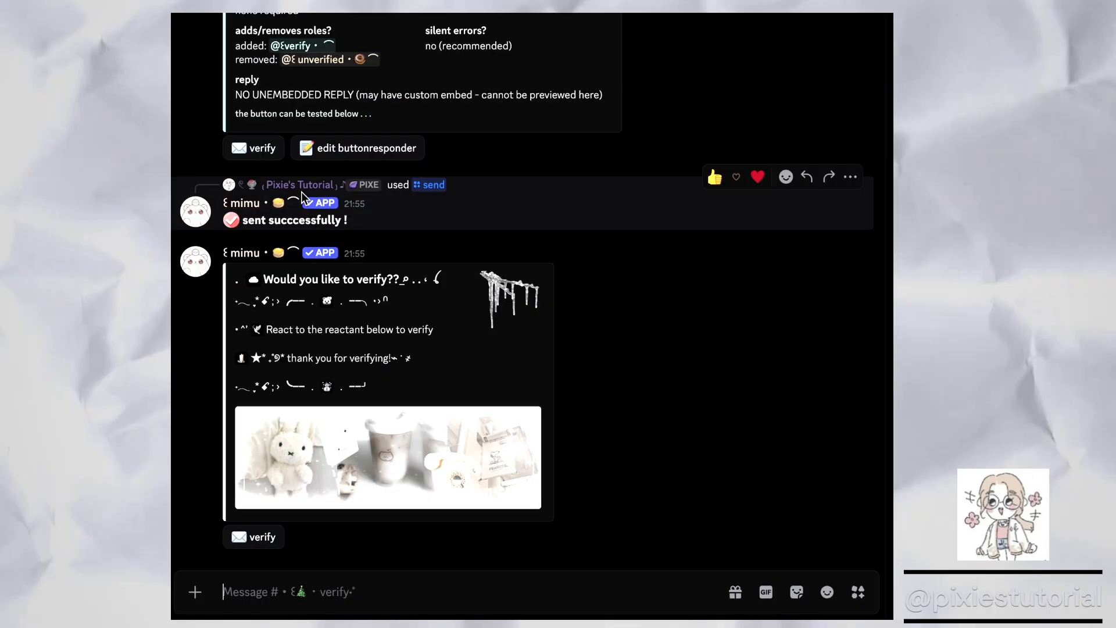
# In Discord's verify channel, test the mimu embed's verify button, viewing the roles on the owner's profile before and after
pyautogui.click(300, 184)
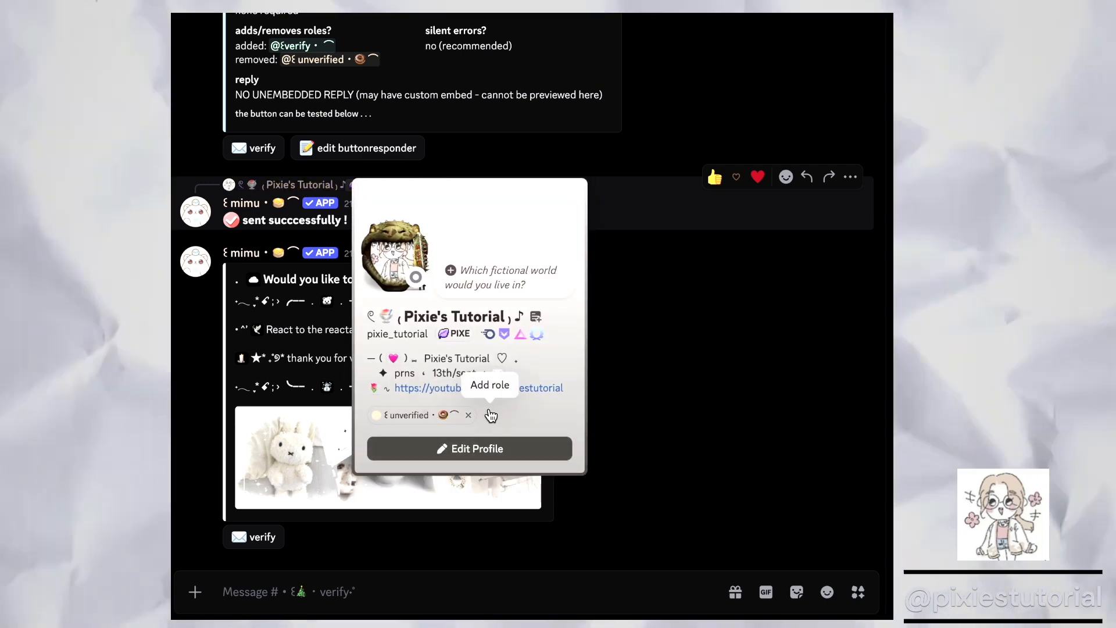
pyautogui.click(678, 415)
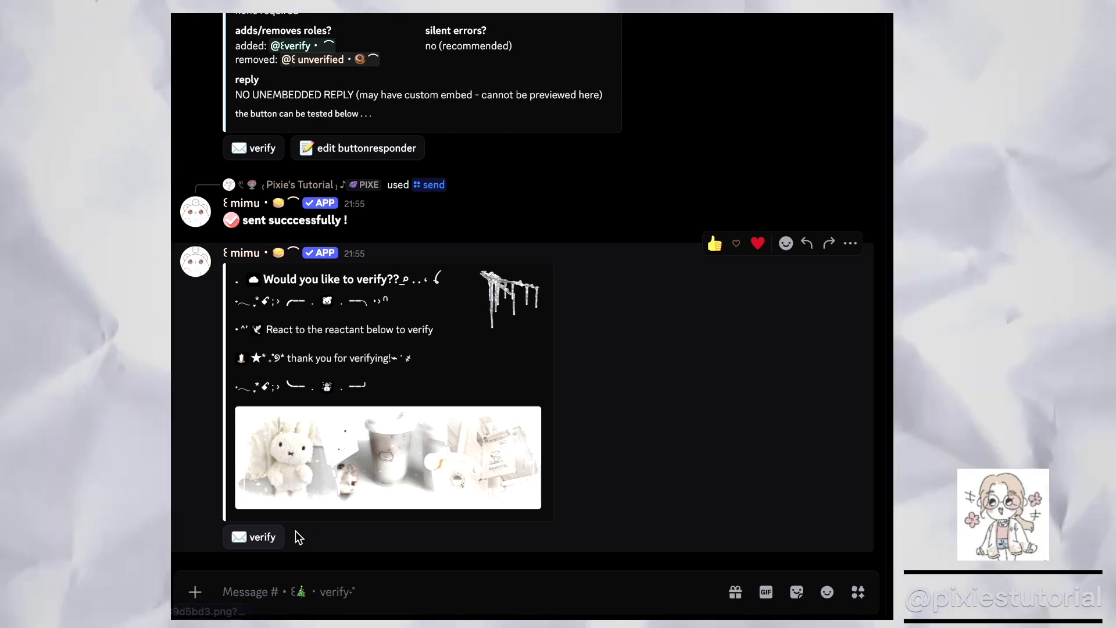
pyautogui.click(281, 536)
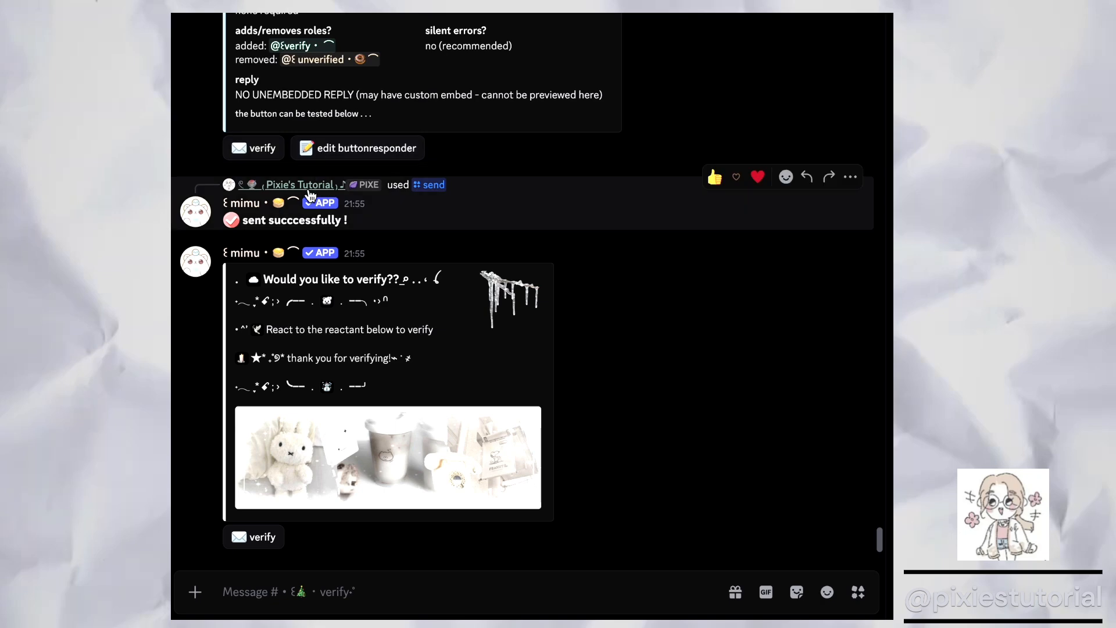
pyautogui.click(303, 183)
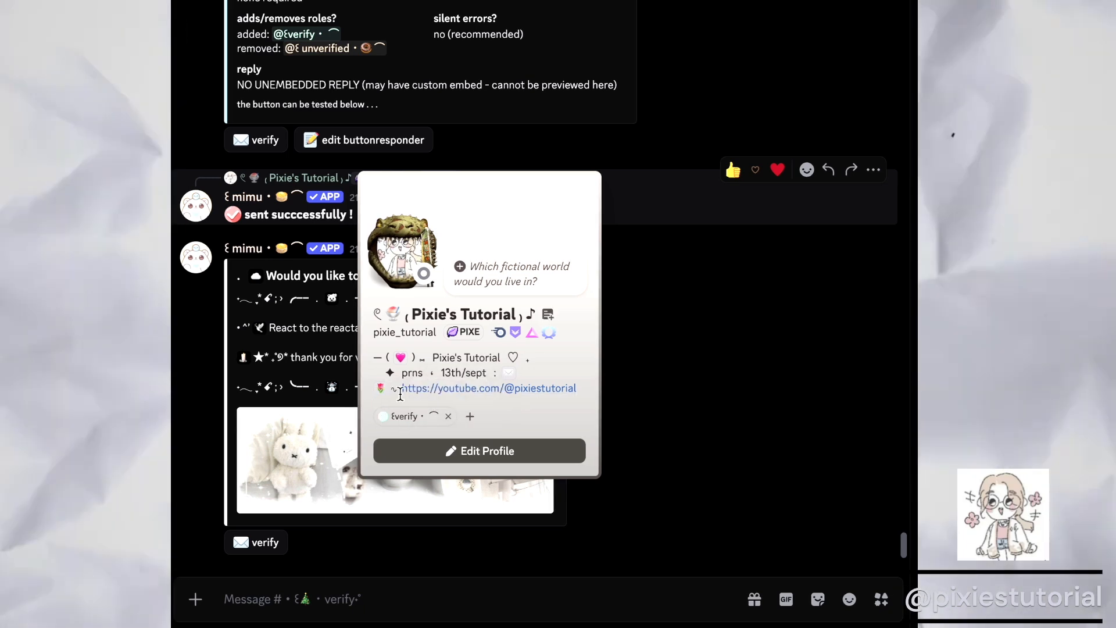
pyautogui.click(708, 365)
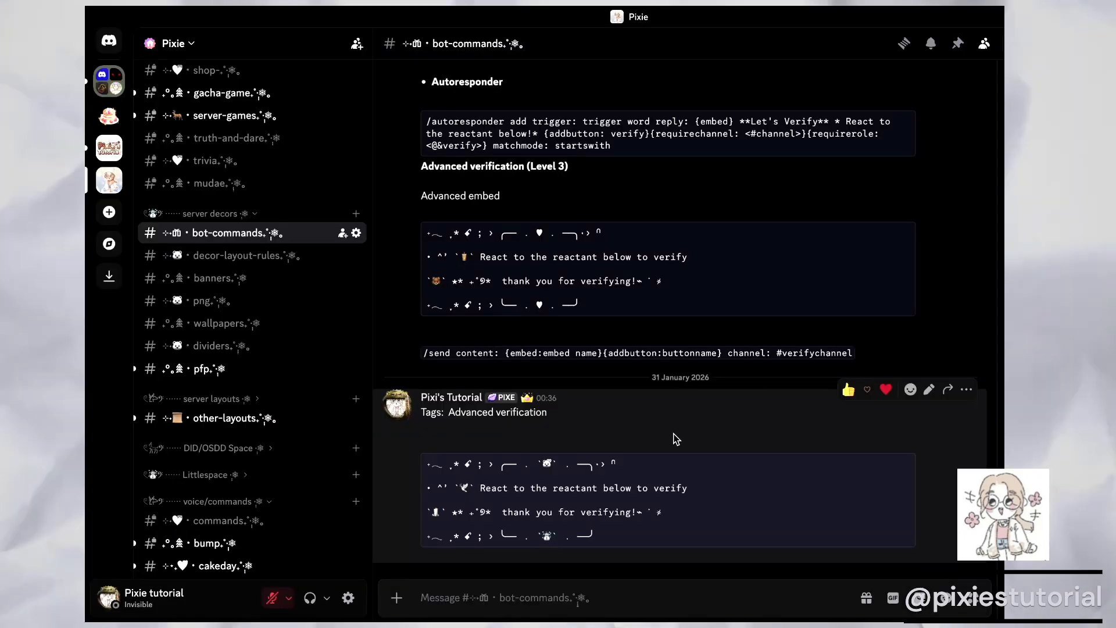
# Look through the bot-commands channel's posts with the mimu verification commands, embed decors and autoresponder templates
pyautogui.scroll(3, 677, 440)
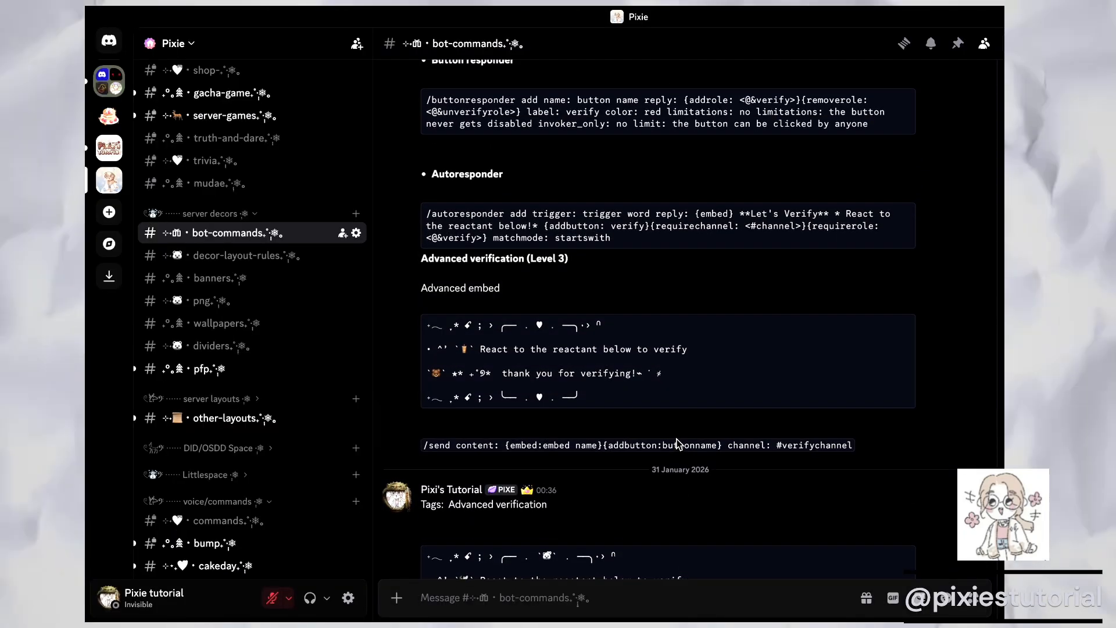
pyautogui.scroll(7, 677, 444)
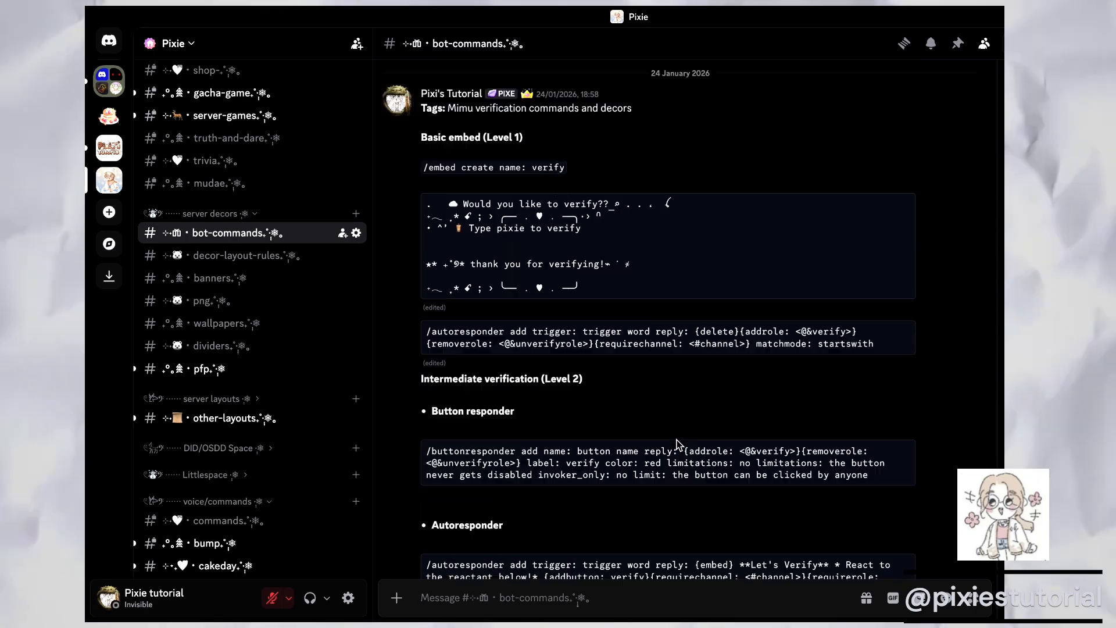
pyautogui.scroll(12, 678, 445)
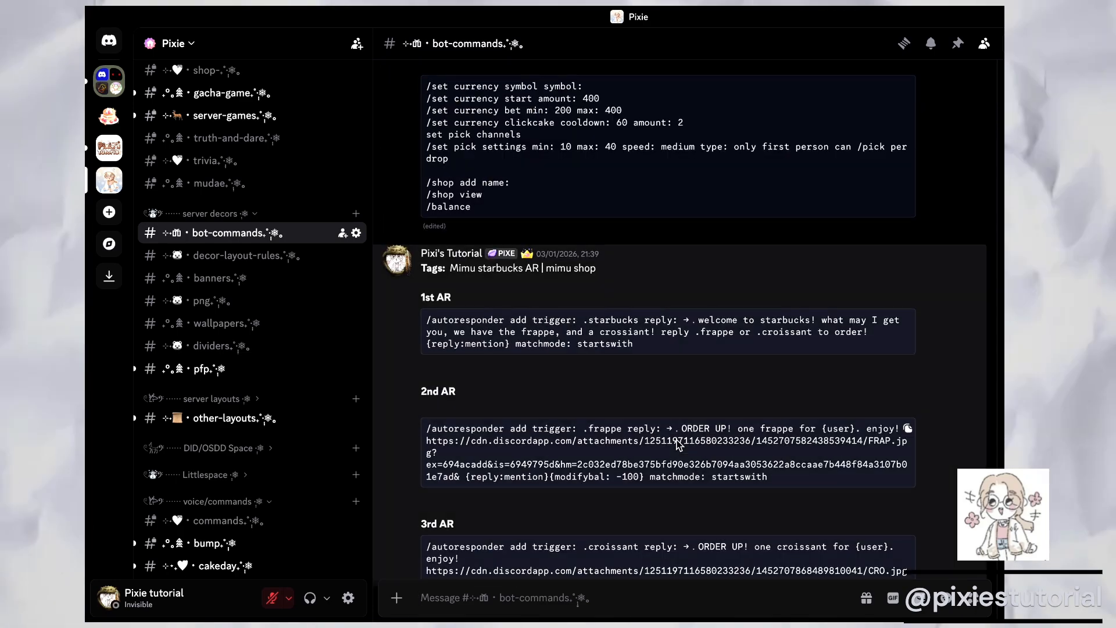
pyautogui.scroll(-5, 679, 445)
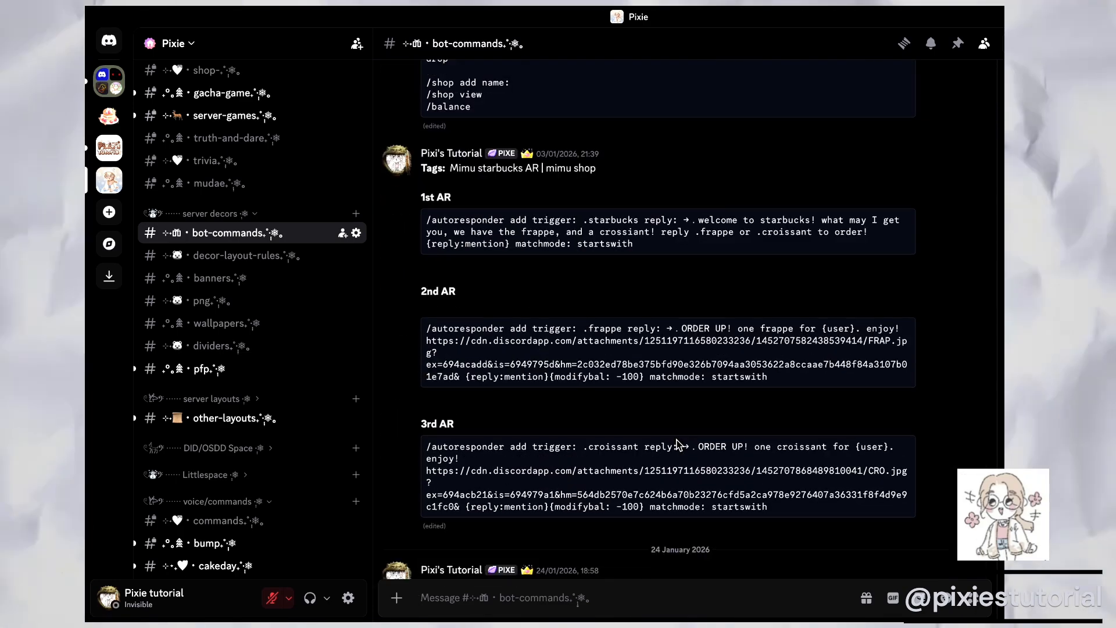
pyautogui.scroll(-3, 677, 443)
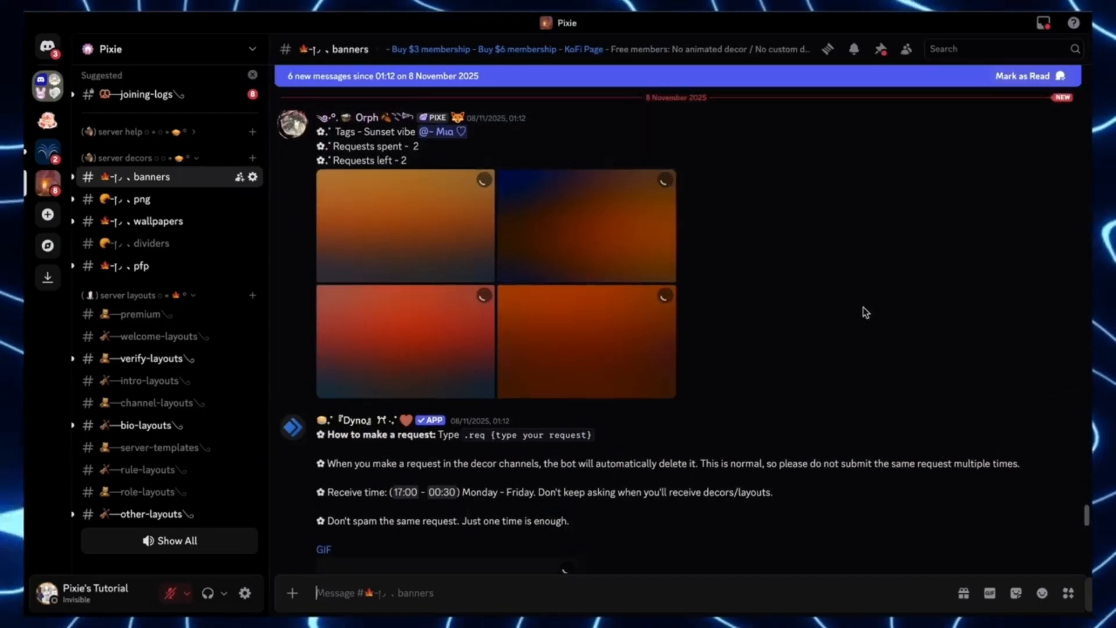
# Browse the server decor channels for banners, png, wallpapers and dividers
pyautogui.scroll(3, 860, 311)
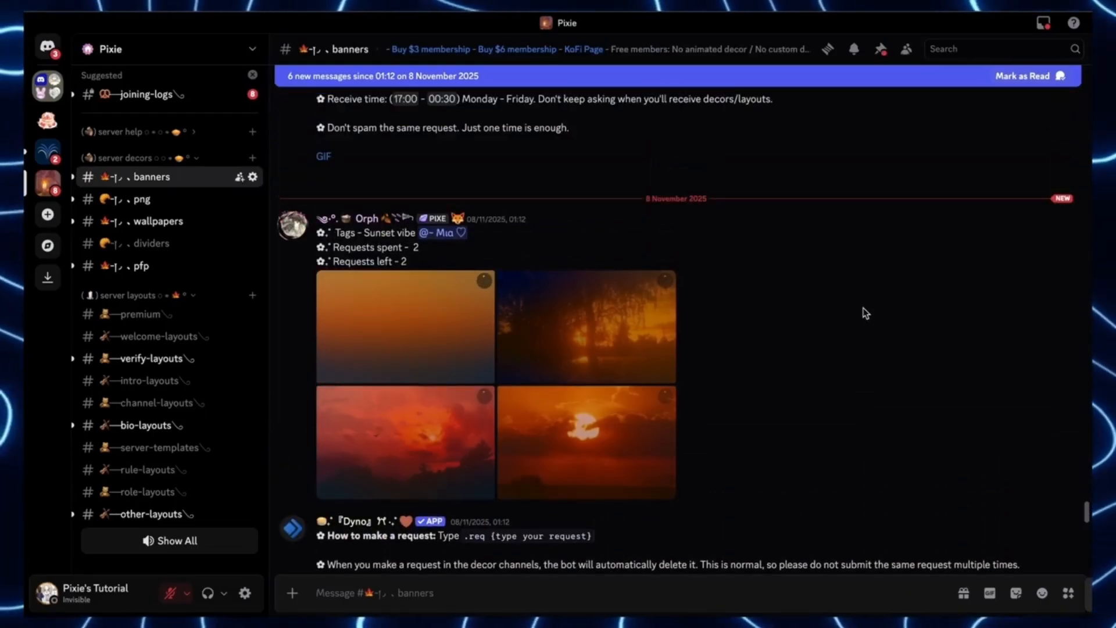
pyautogui.click(168, 201)
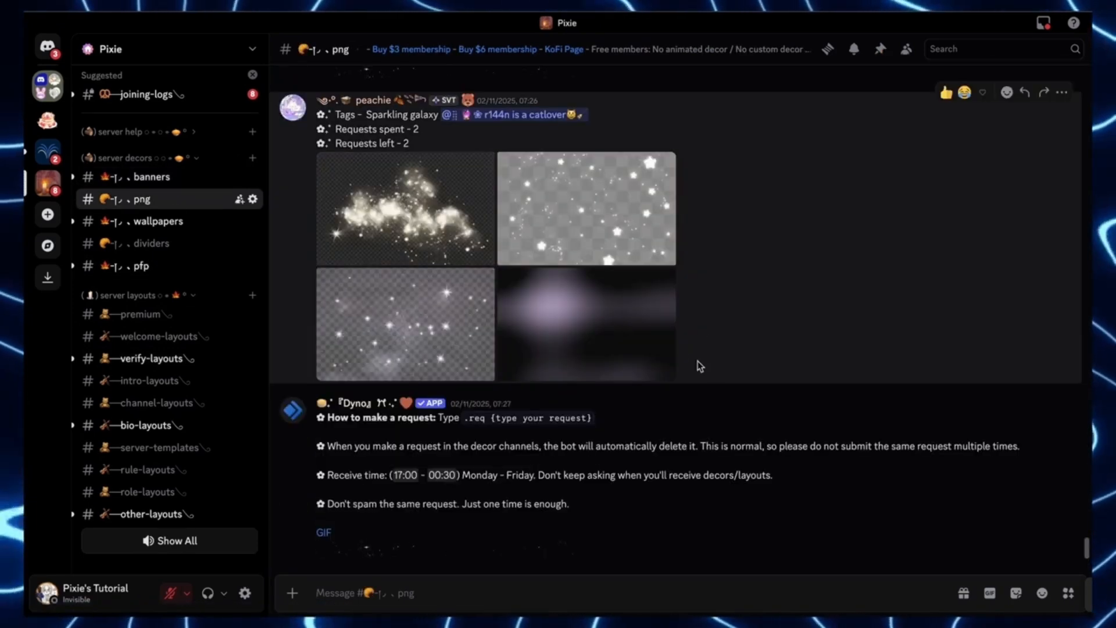
pyautogui.click(159, 227)
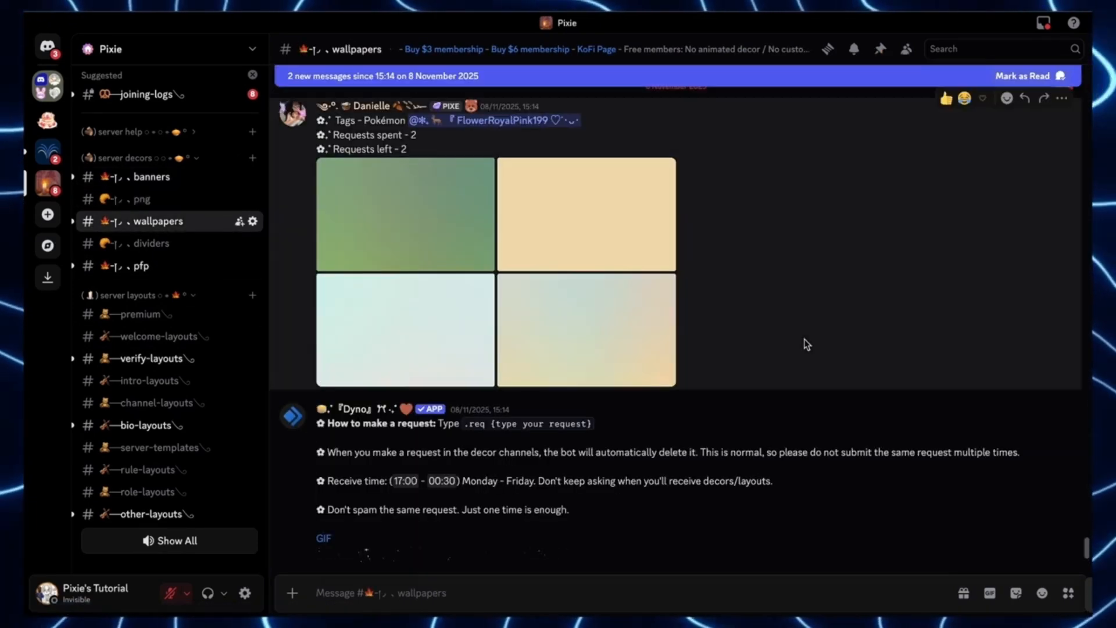
pyautogui.click(167, 249)
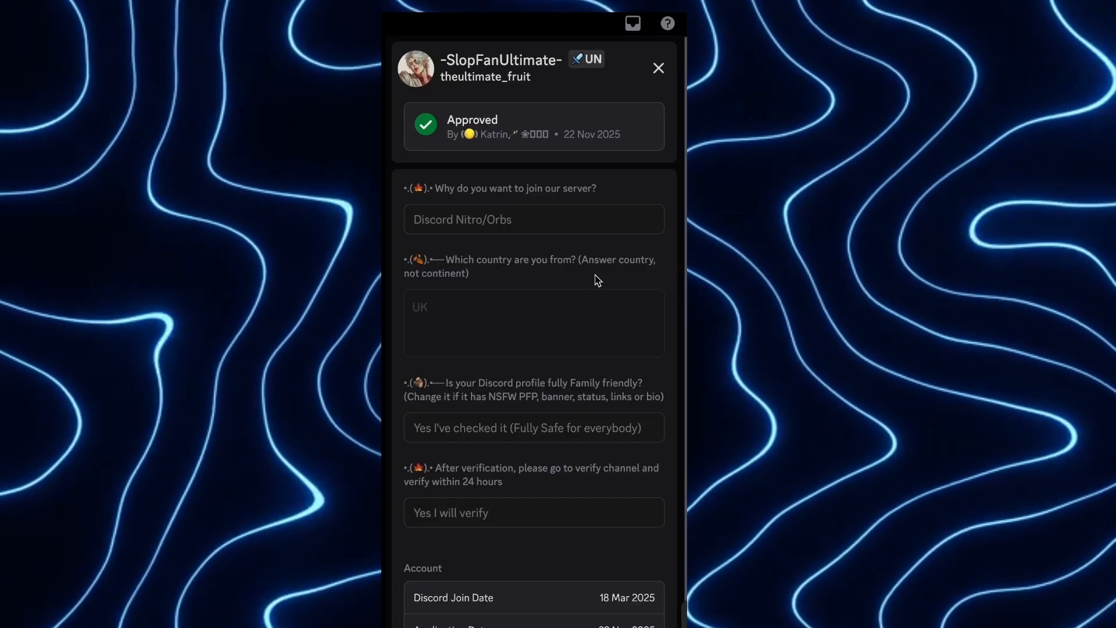
# Review the answers in the approved member application and try Double Counter's verification in the verify channel
pyautogui.scroll(-1, 578, 317)
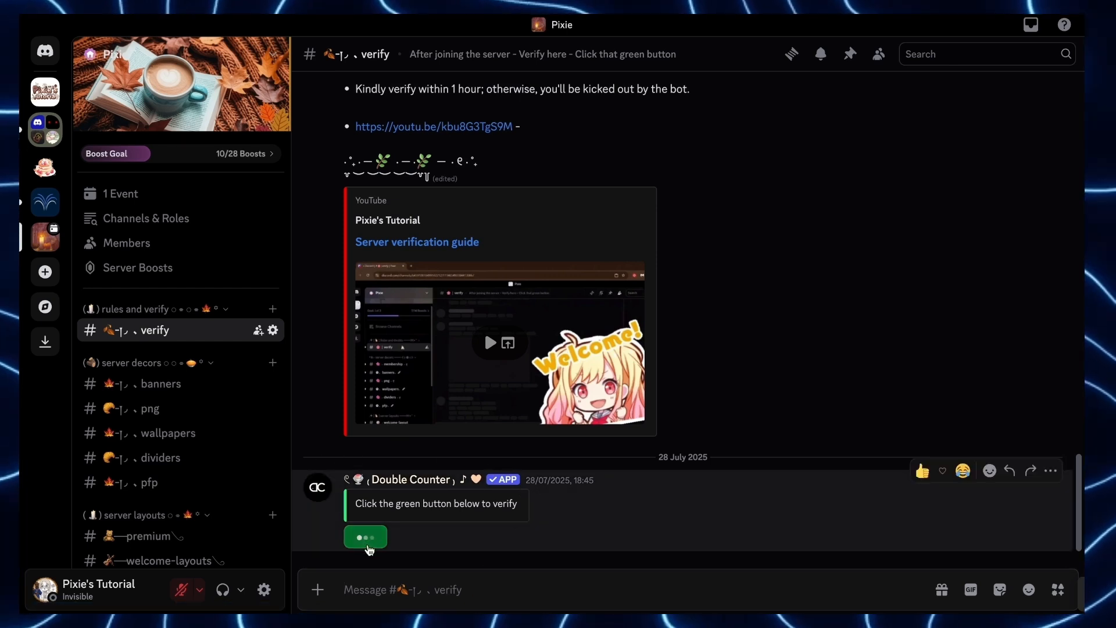
pyautogui.click(367, 544)
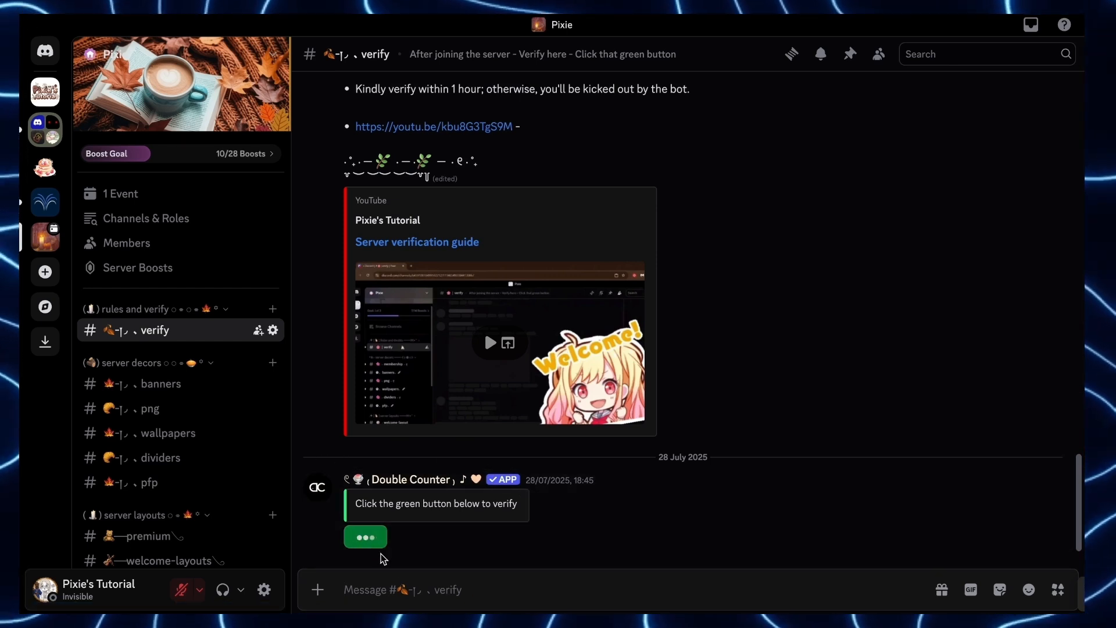